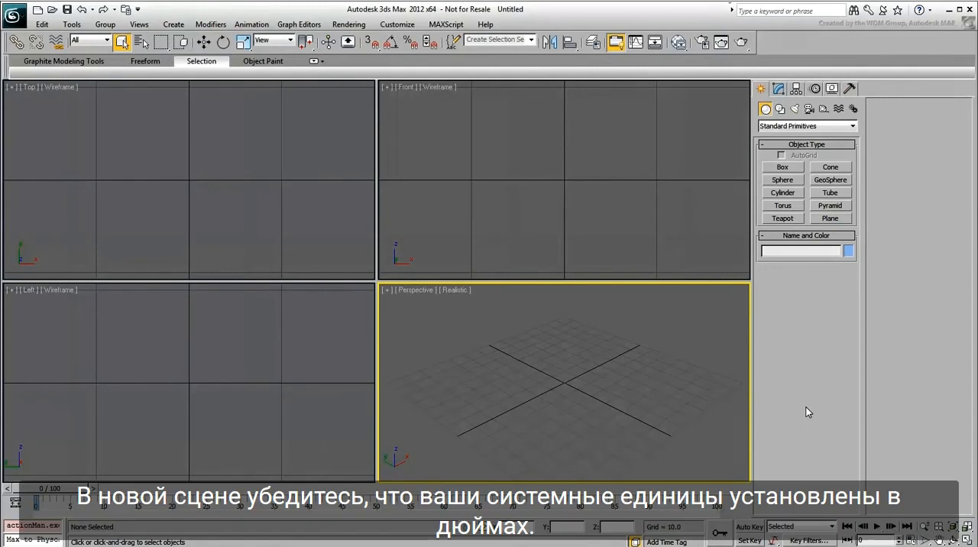
Step: Set the system unit scale to 1 unit = 1.0 inches
left_click(397, 24)
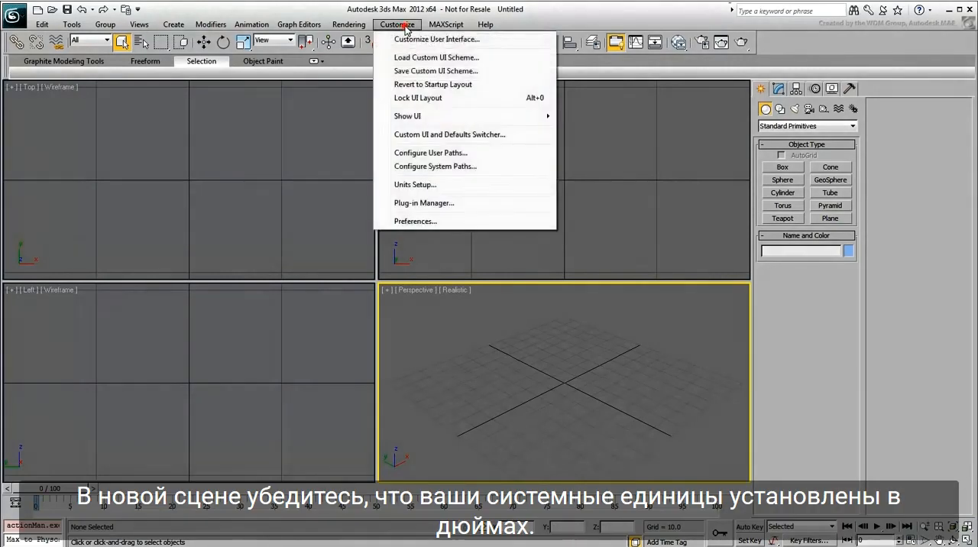
left_click(430, 184)
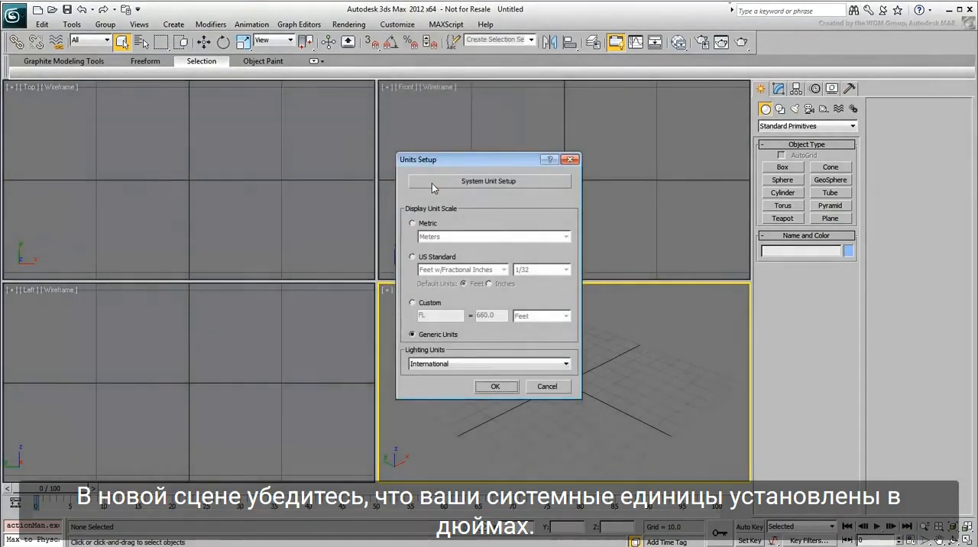
left_click(505, 181)
left_click(557, 242)
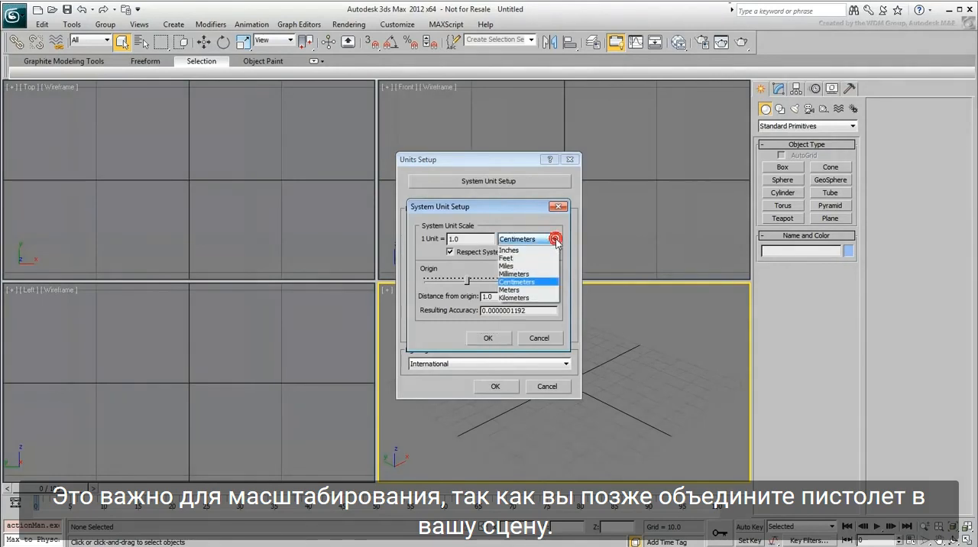
left_click(516, 248)
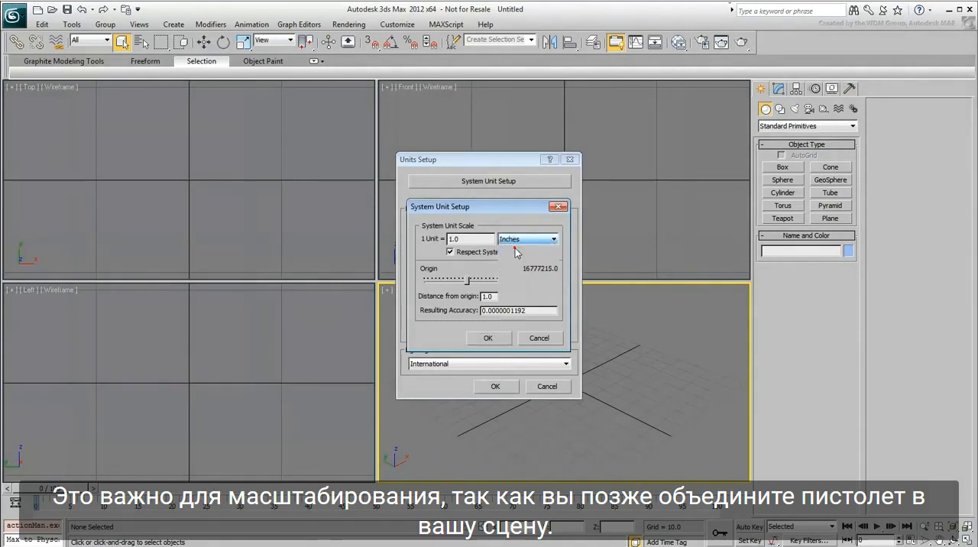
left_click(488, 339)
left_click(495, 386)
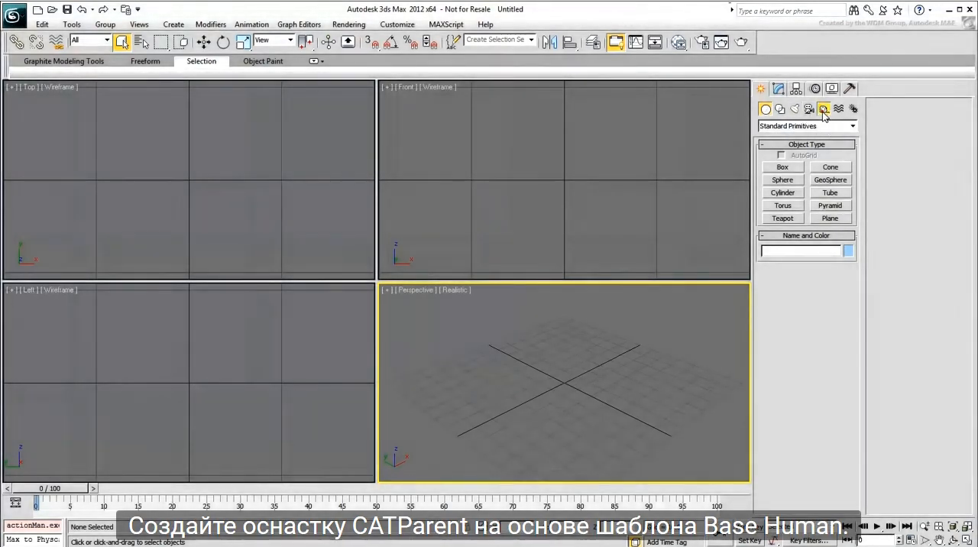
Step: Create a CATParent from the Base Human preset at the grid centre with a CATUnits ratio of about 0.745, and maximize the Perspective view
left_click(824, 111)
left_click(795, 127)
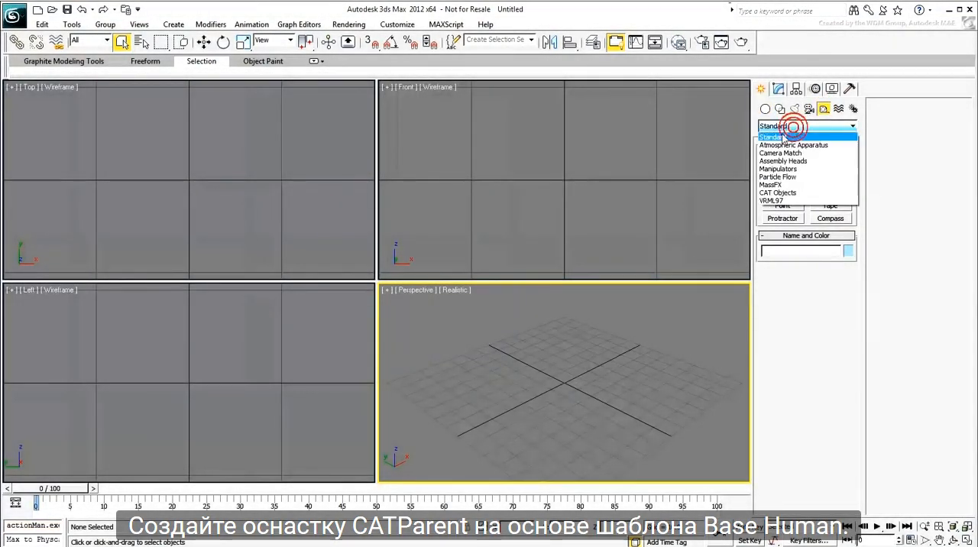
left_click(780, 192)
left_click(782, 181)
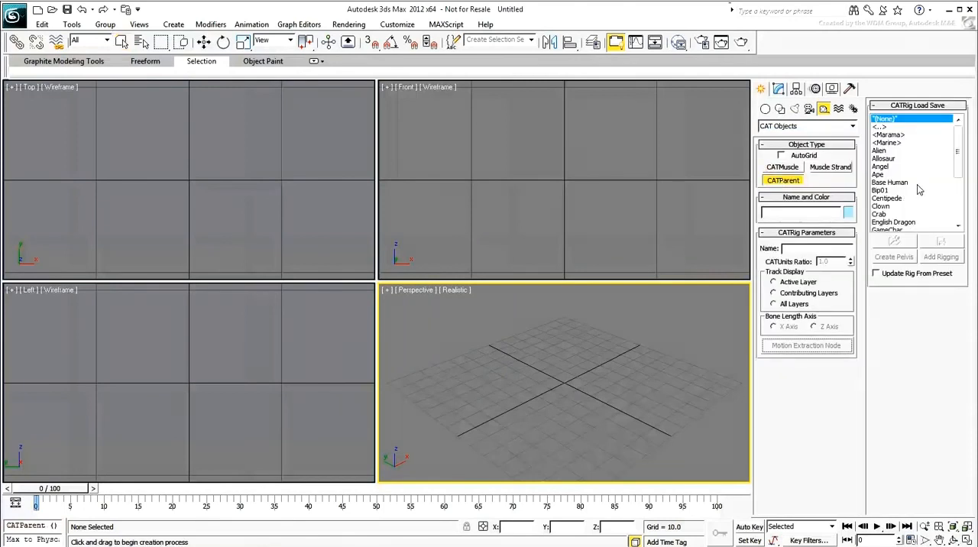
left_click(913, 182)
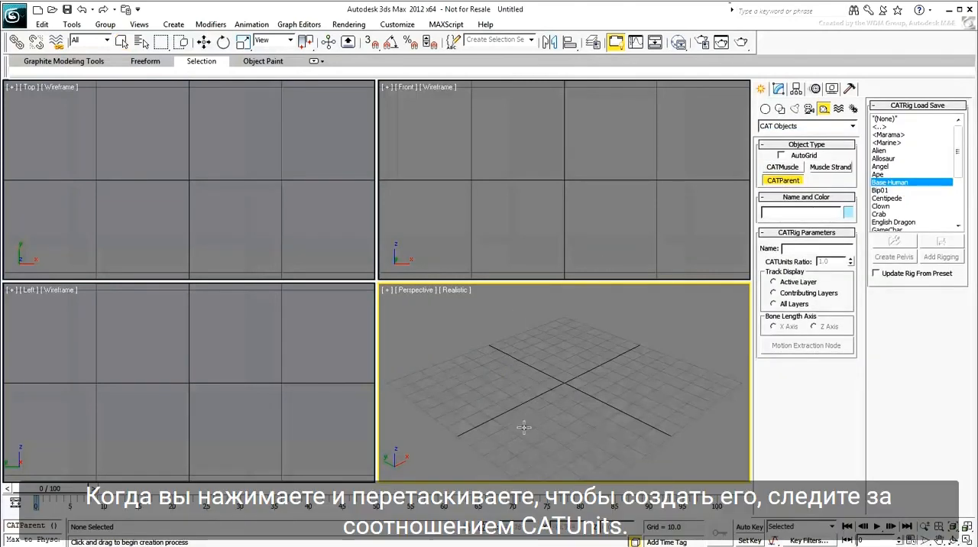
left_click_drag(564, 388, 583, 304)
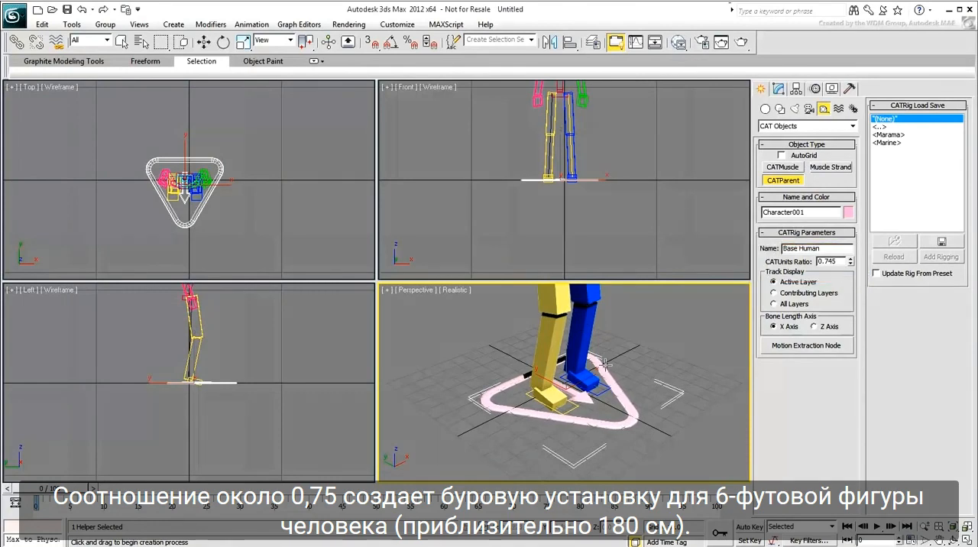
key("alt+w")
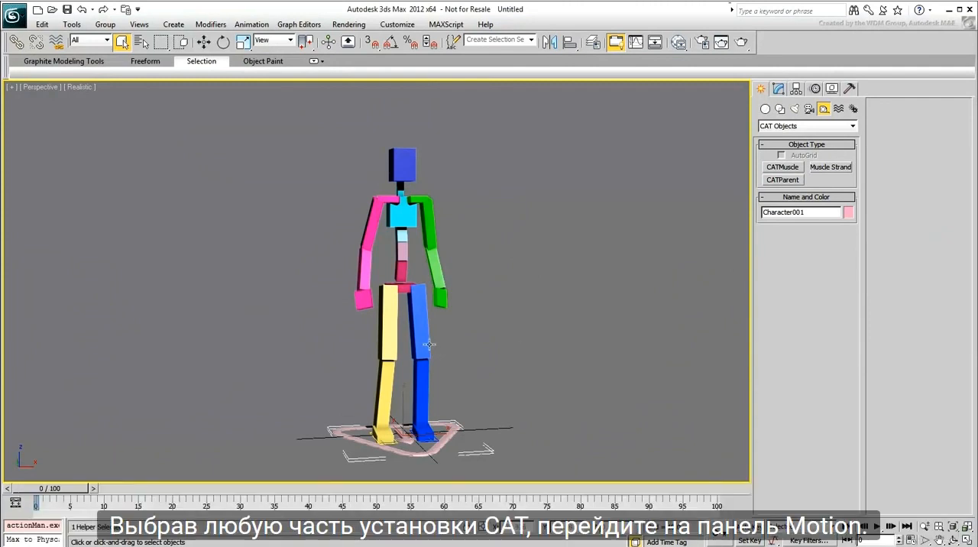
Step: Select the left thigh, add an absolute animation layer to the CAT rig, and switch the rig from setup to animation mode
left_click(421, 345)
left_click(816, 89)
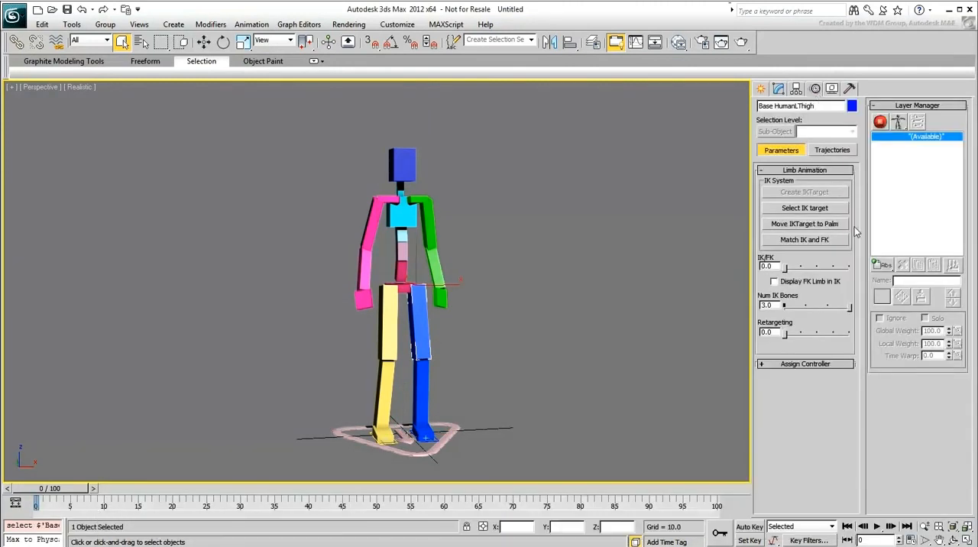
left_click_drag(881, 266, 882, 284)
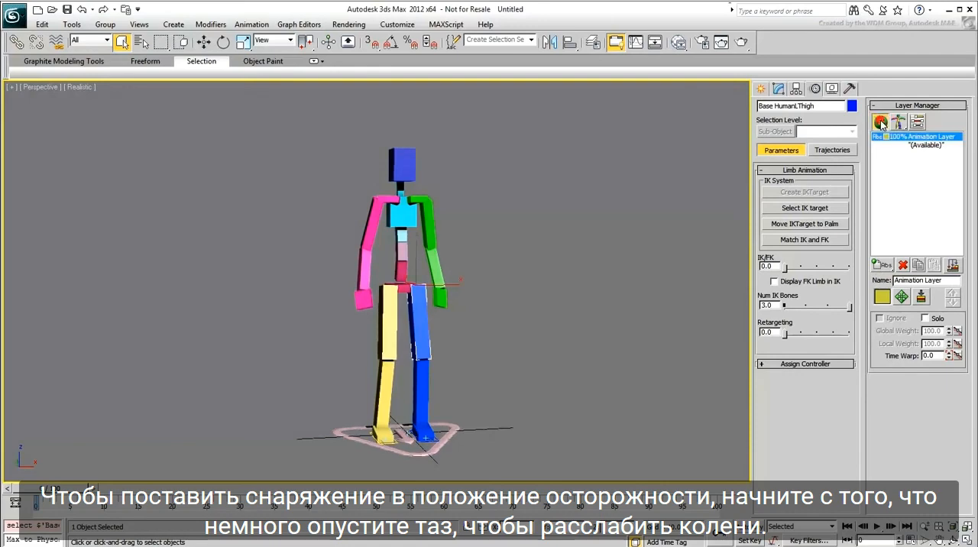
left_click(880, 122)
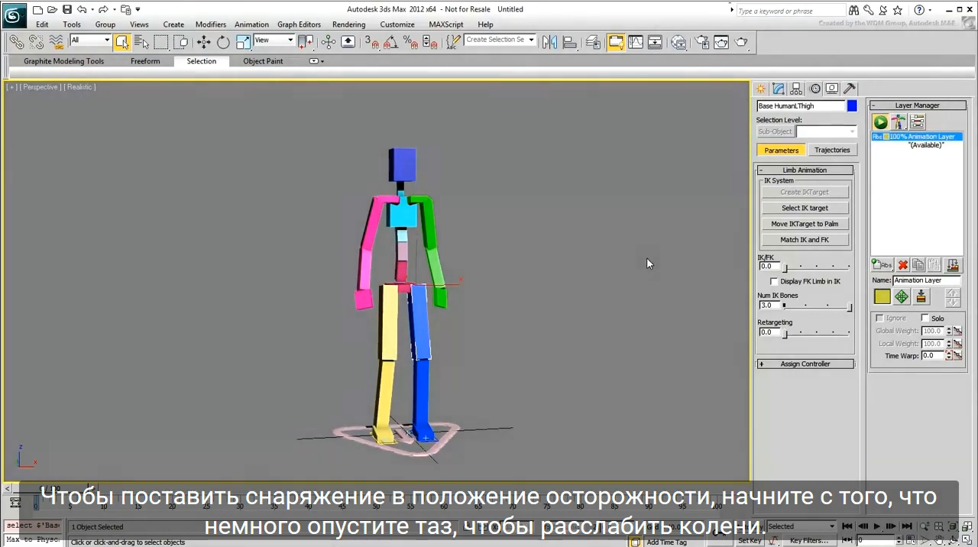
Step: Lower the rig's pelvis slightly to a Z position of about 86.7 to relax the knees
left_click(396, 289)
right_click(491, 341)
left_click(496, 337)
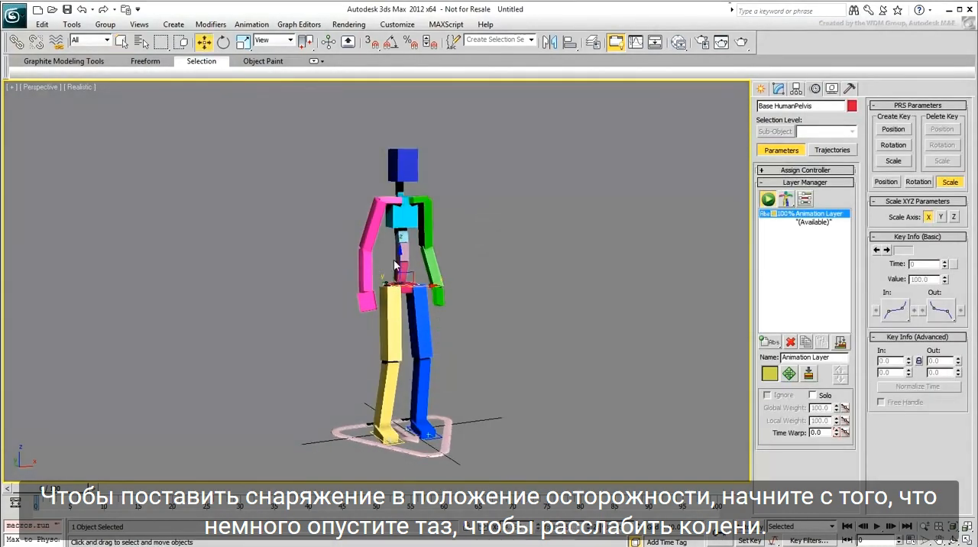
left_click_drag(398, 263, 397, 272)
Step: Move the right foot platform backward and rotate it so the foot points outward
scroll(389, 341, "up", 8)
middle_click_drag(388, 341, 391, 292)
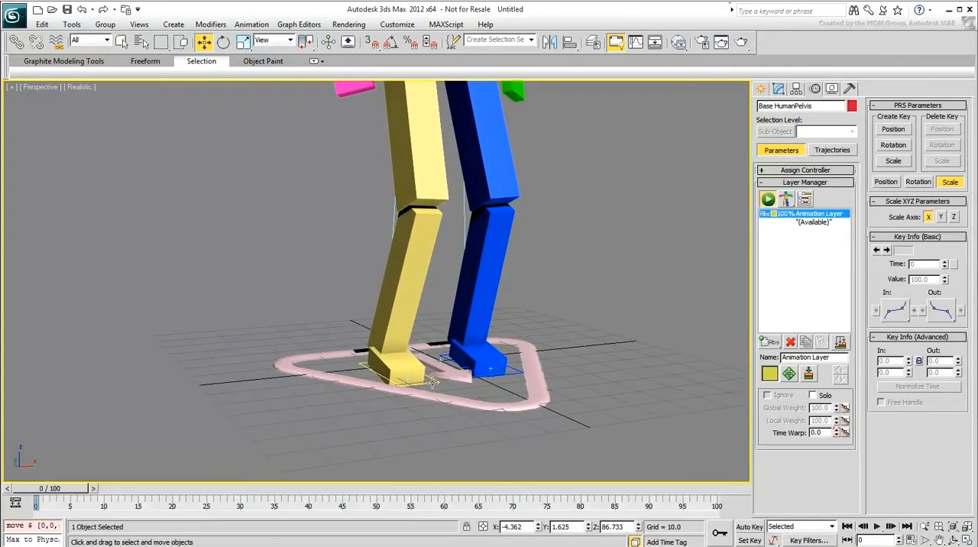
left_click(355, 360)
middle_click_drag(354, 360, 344, 390, "alt")
key("e")
left_click_drag(336, 369, 307, 367)
left_click_drag(359, 214, 323, 198)
Step: Move the left foot platform forward and rotate it about 10 degrees so the foot points outward
left_click(443, 395)
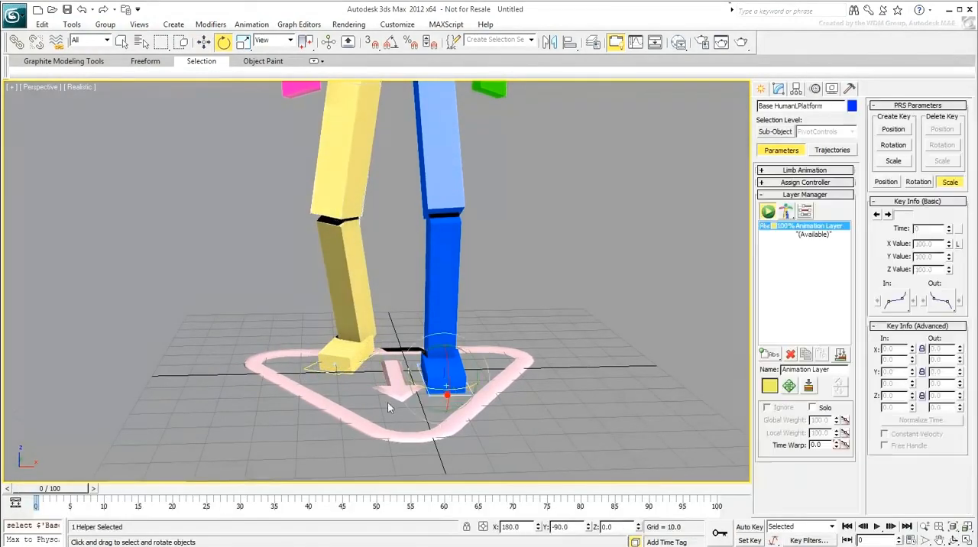
middle_click_drag(388, 402, 437, 394, "alt")
right_click(437, 394)
left_click(456, 403)
left_click_drag(422, 376, 469, 384)
middle_click_drag(469, 389, 437, 395, "alt")
right_click(436, 395)
left_click(456, 414)
left_click_drag(481, 401, 494, 402)
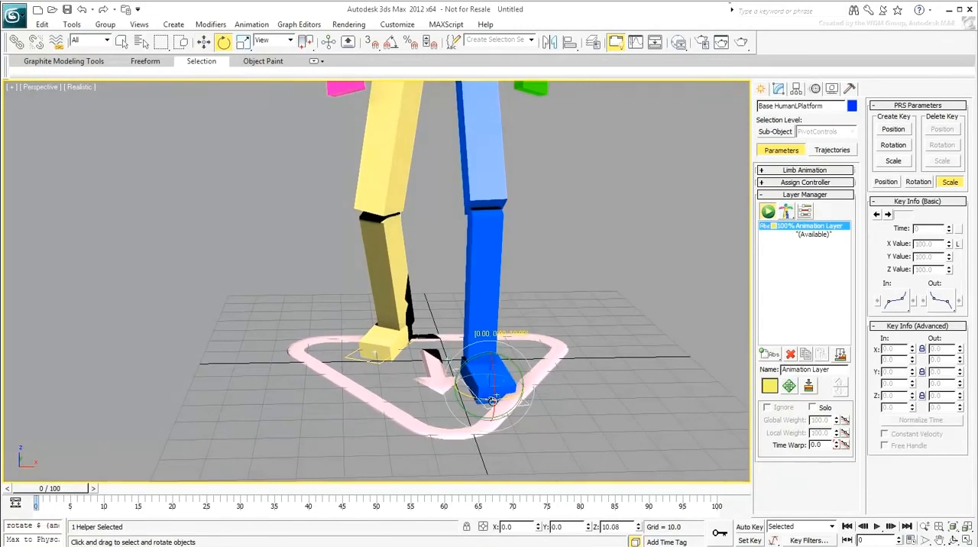
Step: Rotate the pelvis and the ribcage slightly so the torso leans forward
left_click_drag(487, 188, 491, 190)
scroll(466, 234, "down", 3)
middle_click_drag(466, 234, 432, 278, "alt")
left_click(413, 276)
left_click(373, 273)
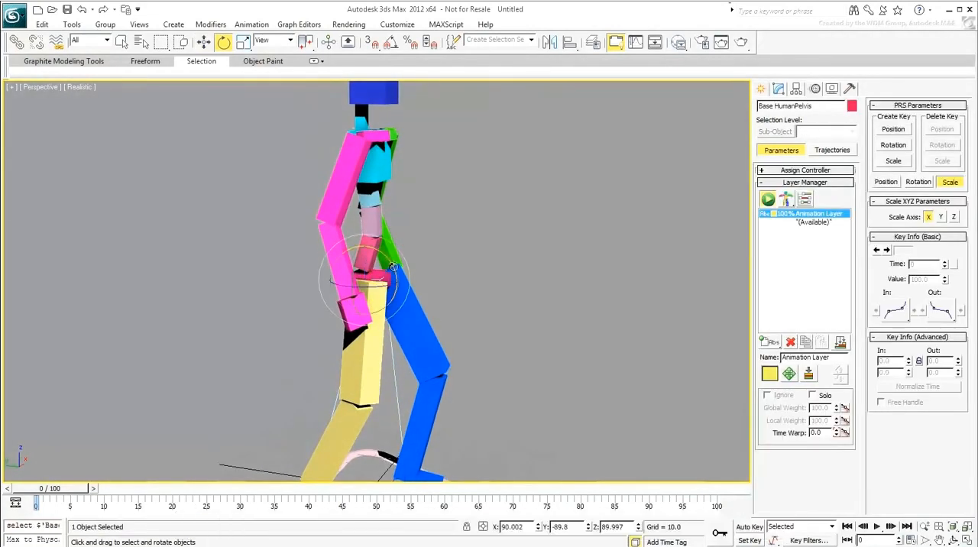
left_click_drag(393, 265, 397, 270)
left_click_drag(387, 177, 388, 169)
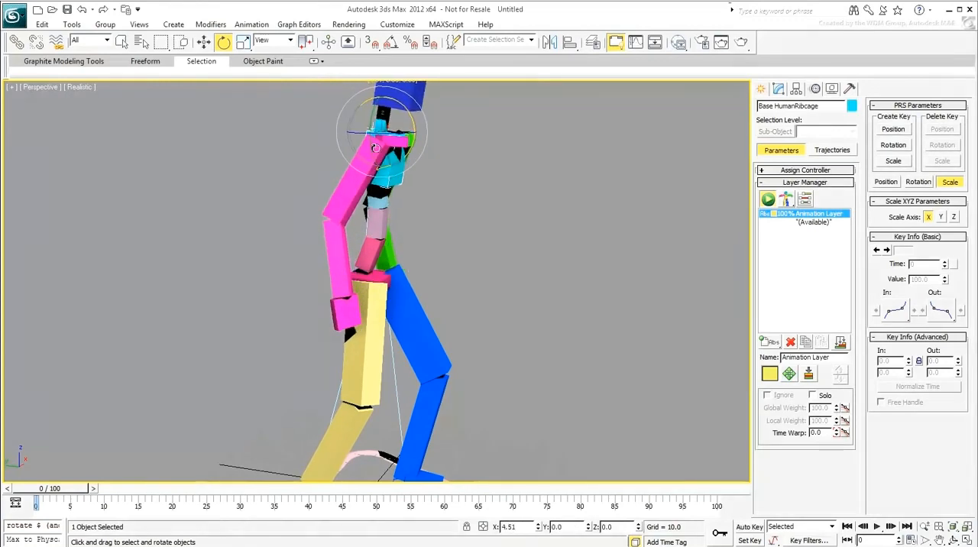
Step: Turn the pelvis about 4.5 degrees around its vertical axis to follow the stance of the feet
middle_click_drag(463, 267, 419, 278, "alt")
left_click(349, 242)
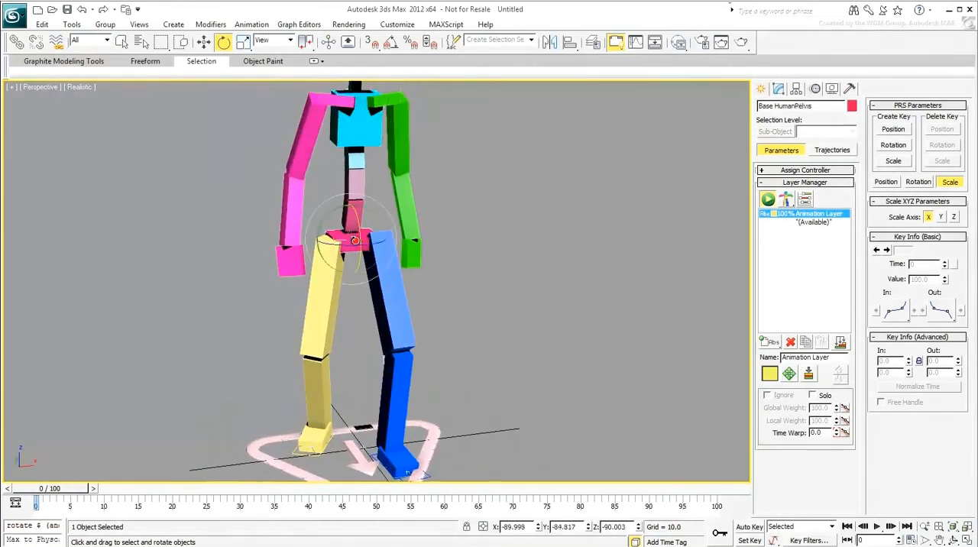
left_click_drag(350, 245, 347, 246)
scroll(424, 284, "down", 3)
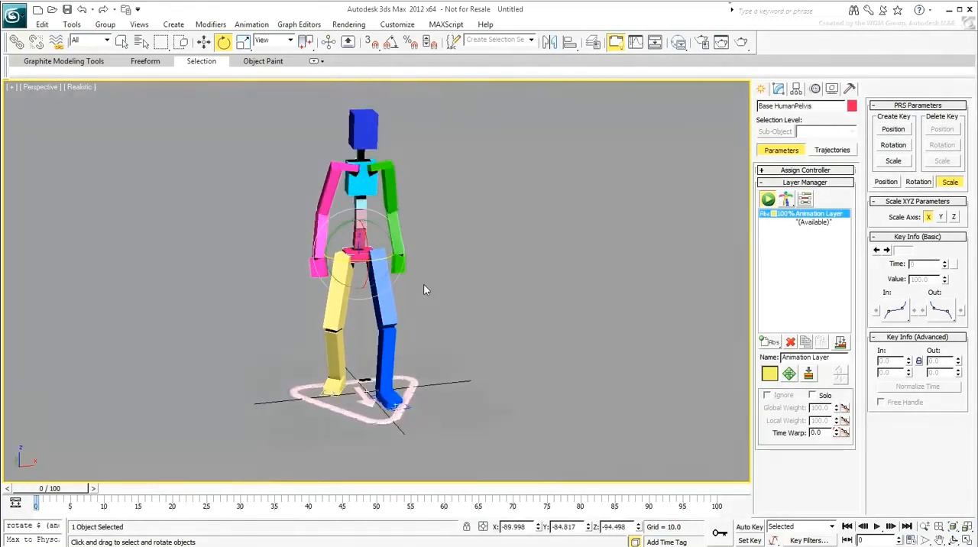
Step: Rotate the right palm in the Local coordinate system so its flat side faces the thigh
middle_click_drag(424, 285, 396, 281, "alt")
scroll(324, 301, "up", 6)
middle_click_drag(321, 302, 363, 313)
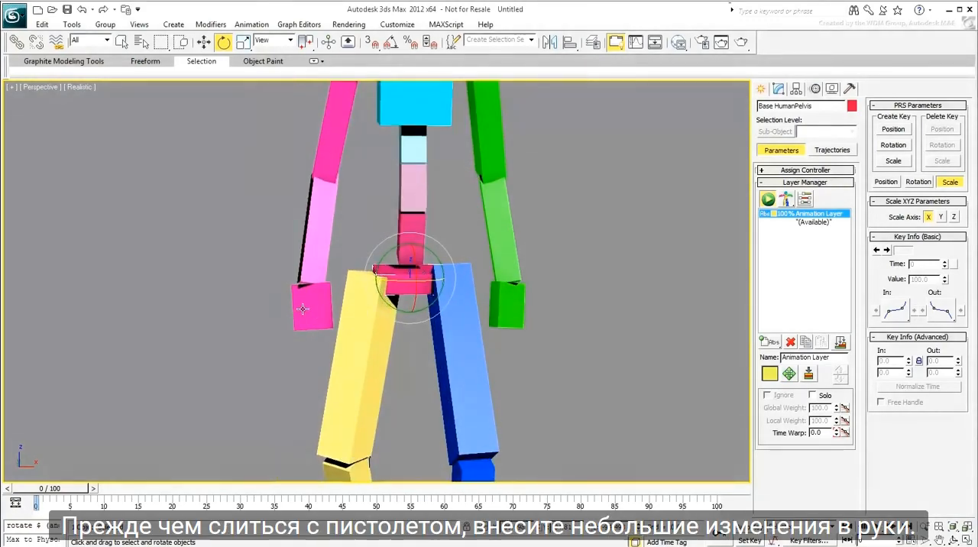
left_click(310, 302)
left_click(279, 40)
left_click(273, 82)
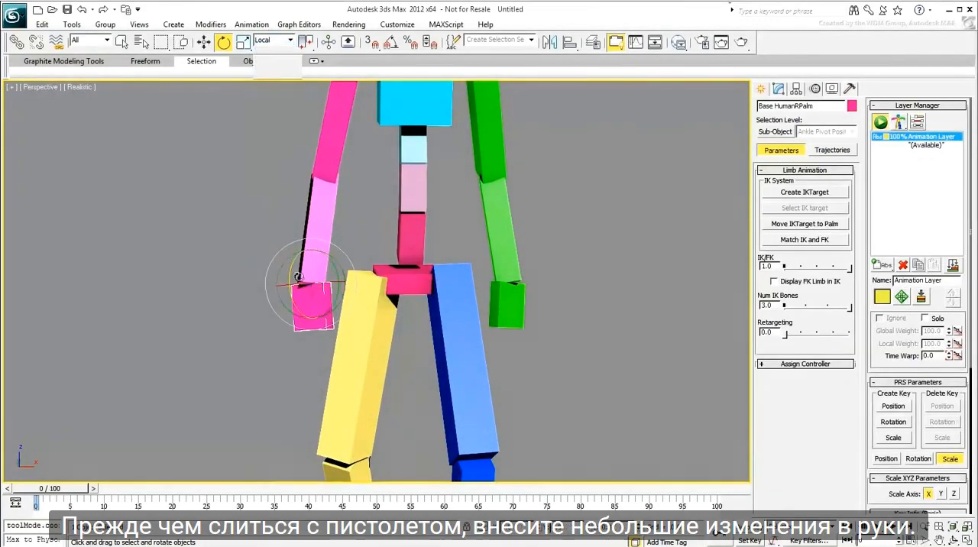
left_click_drag(321, 284, 277, 284)
left_click_drag(283, 322, 275, 316)
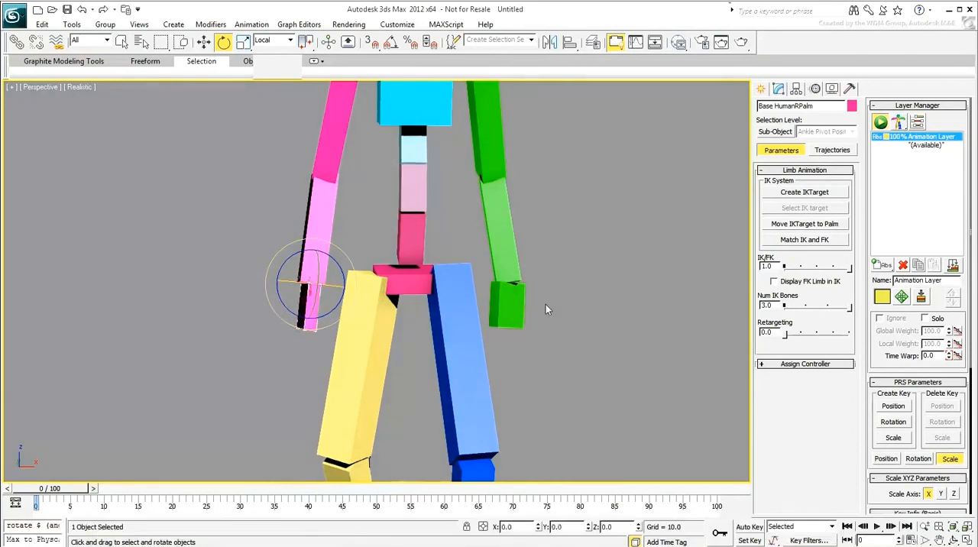
Step: Rotate the left palm in local coordinates so its flat side faces the thigh
left_click(507, 304)
left_click_drag(539, 283, 556, 283)
left_click_drag(540, 316, 546, 312)
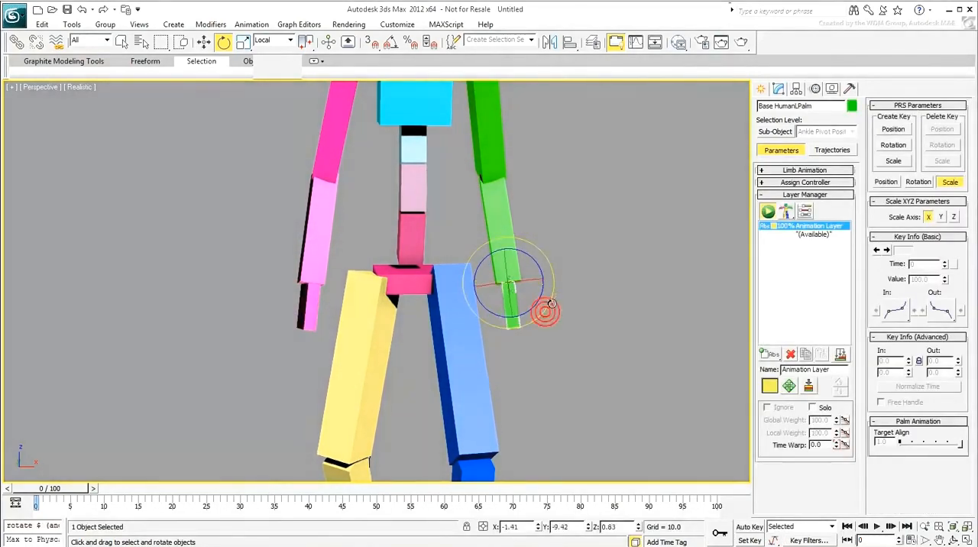
Step: Move the right palm forward and up in the Screen coordinate system to bend the right arm at the elbow
middle_click_drag(367, 325, 493, 330, "alt")
middle_click_drag(572, 290, 439, 311)
left_click(316, 364)
right_click(316, 364)
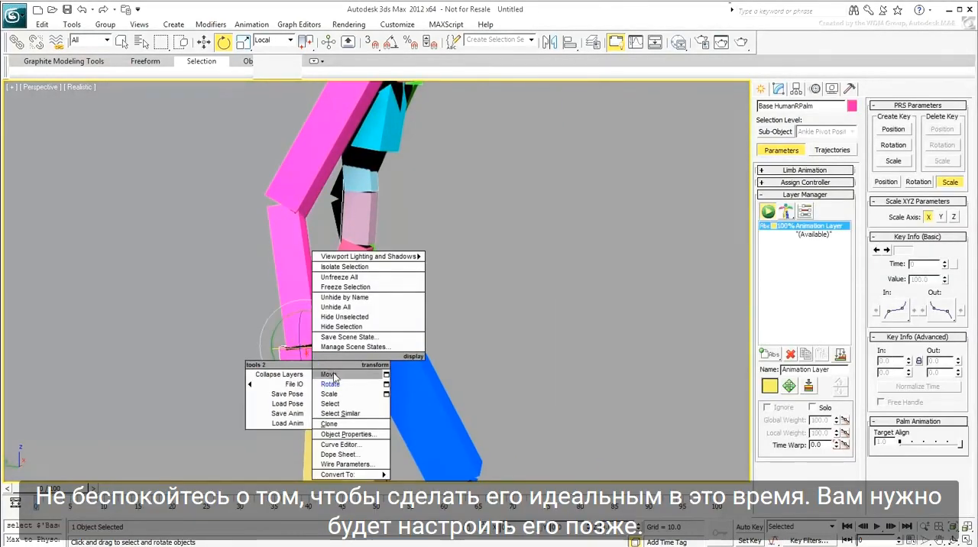
left_click(344, 375)
left_click(280, 40)
left_click(271, 59)
left_click_drag(310, 345, 531, 264)
Step: Rotate the right palm to line it up with the bent forearm
key("e")
middle_click_drag(530, 264, 424, 342, "alt")
scroll(453, 311, "down", 4)
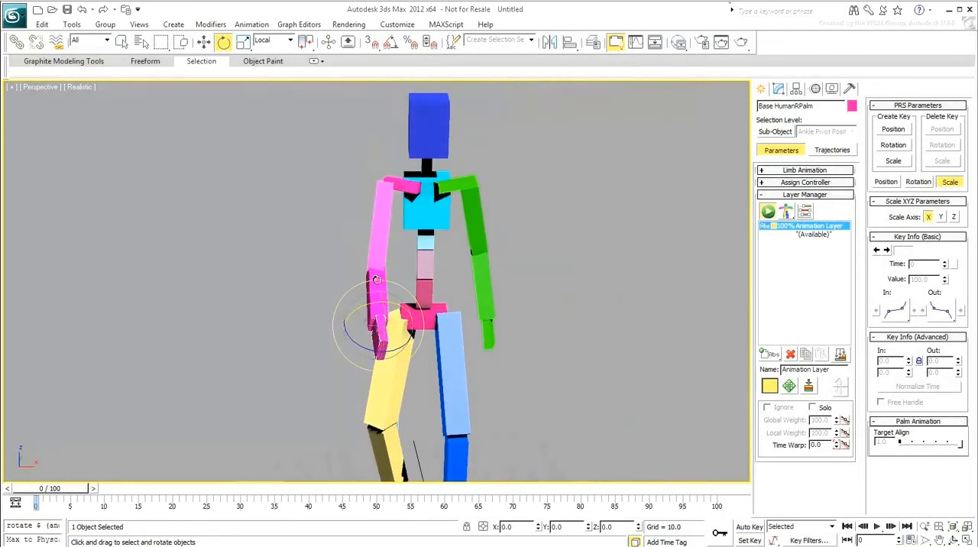
left_click_drag(398, 351, 389, 349)
Step: Move the left palm forward and away from the body to bend the left arm
left_click(486, 336)
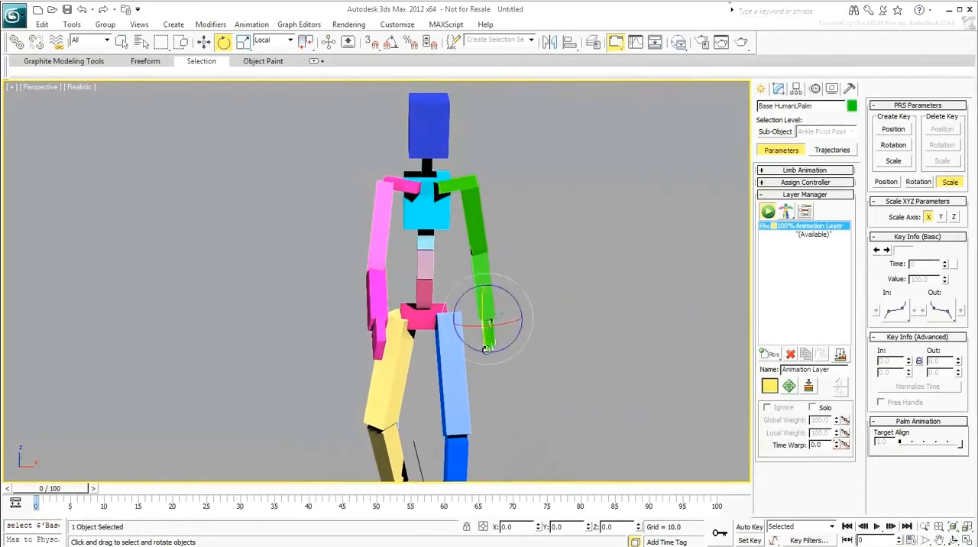
middle_click_drag(490, 329, 393, 343, "alt")
right_click(452, 344)
left_click(466, 356)
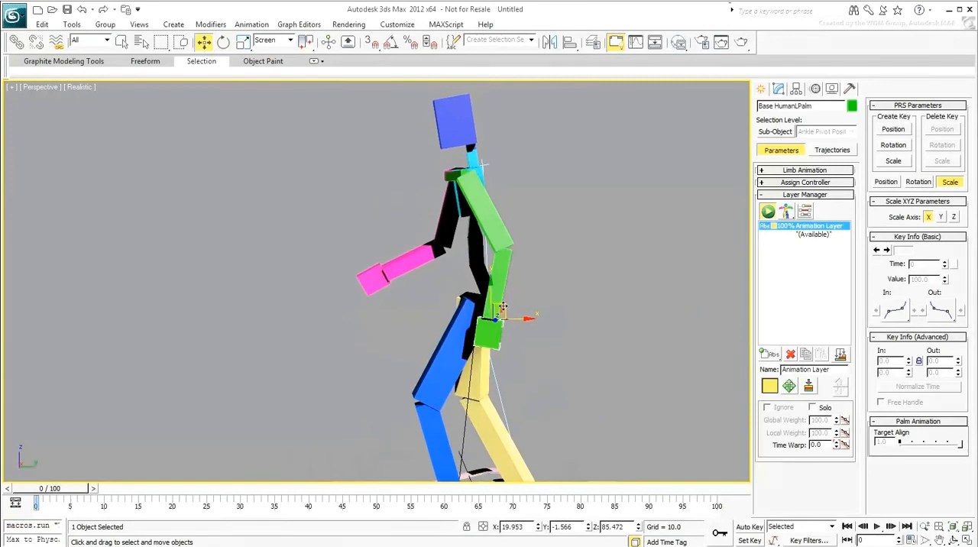
left_click_drag(493, 331, 394, 366)
Step: Rotate the left palm in local coordinates to follow its forearm, and deselect the rig
right_click(415, 285)
left_click(448, 304)
middle_click_drag(394, 365, 507, 343, "alt")
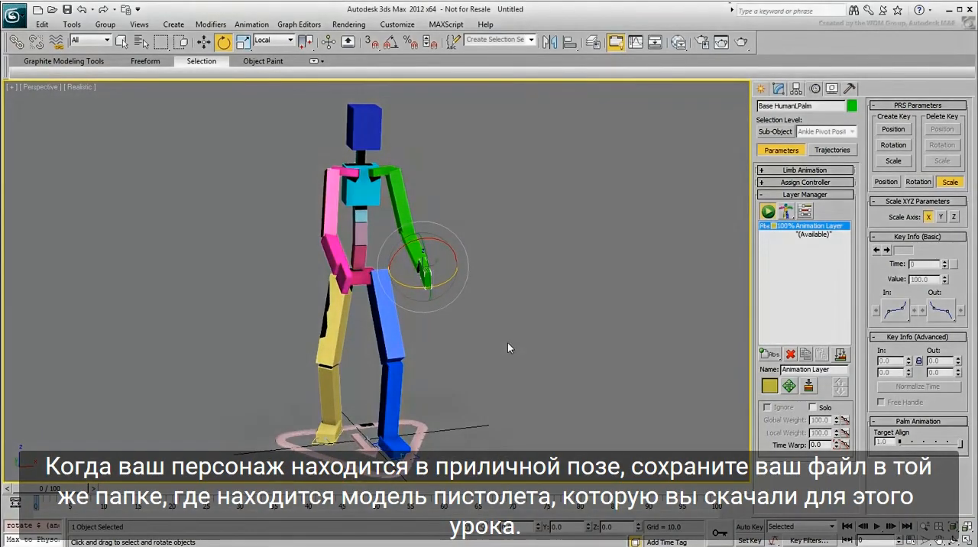
left_click(507, 344)
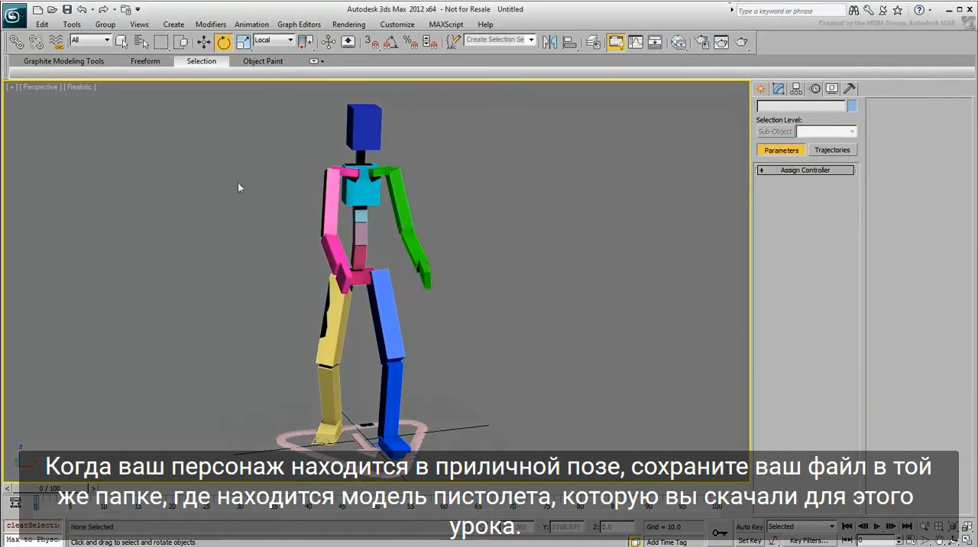
Step: Save the scene as COP in the _Assets folder next to HandGun.max
left_click(15, 14)
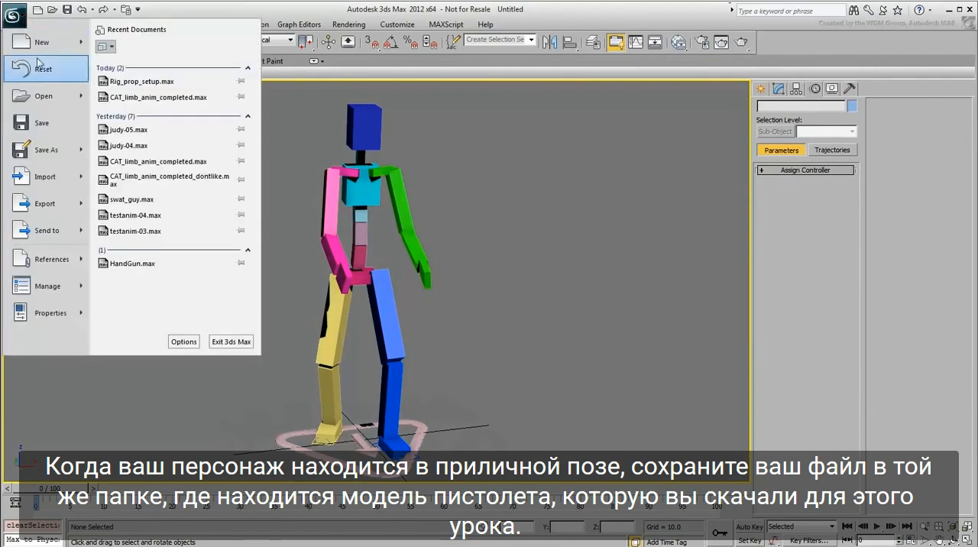
left_click(48, 151)
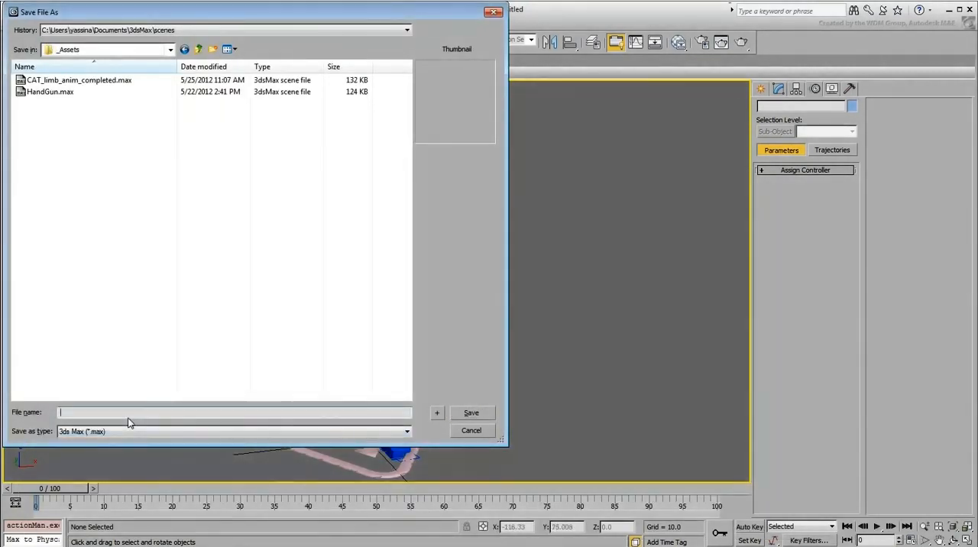
type("COP")
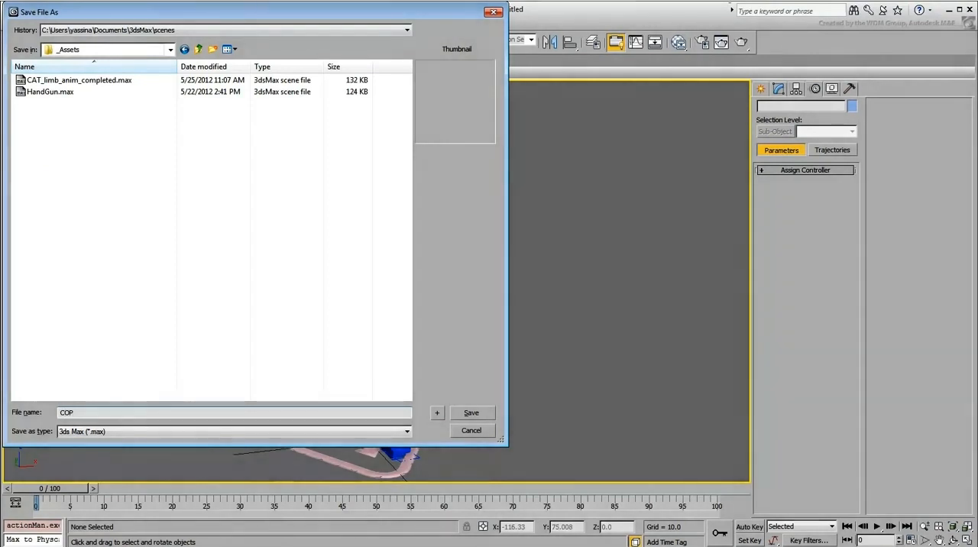
key("Return")
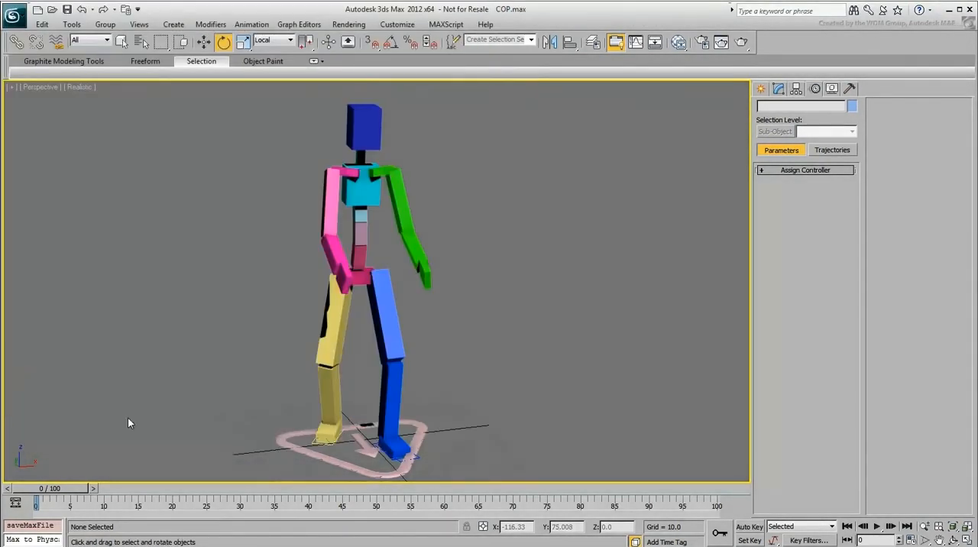
Step: Merge the HandGun_1911 object from HandGun.max into the scene
left_click(14, 14)
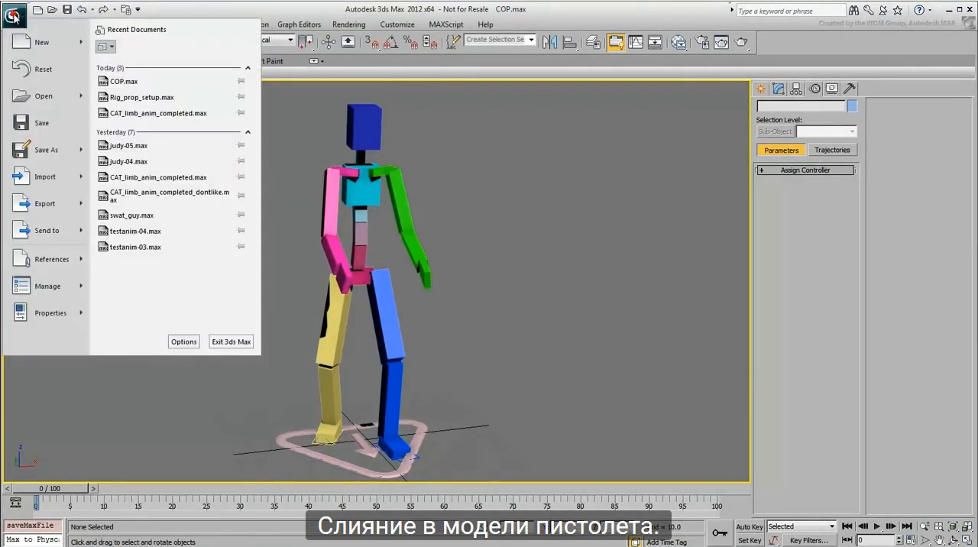
mouse_move(78, 179)
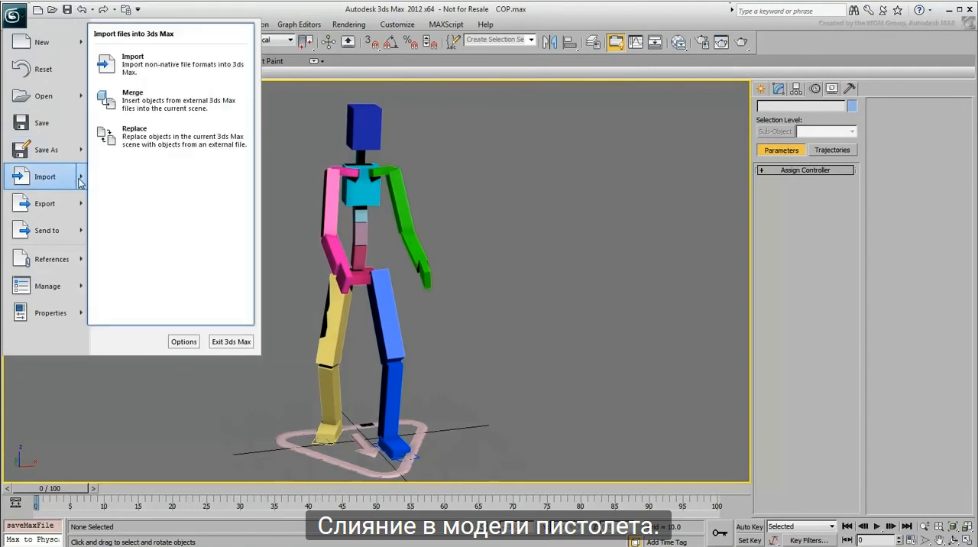
left_click(131, 104)
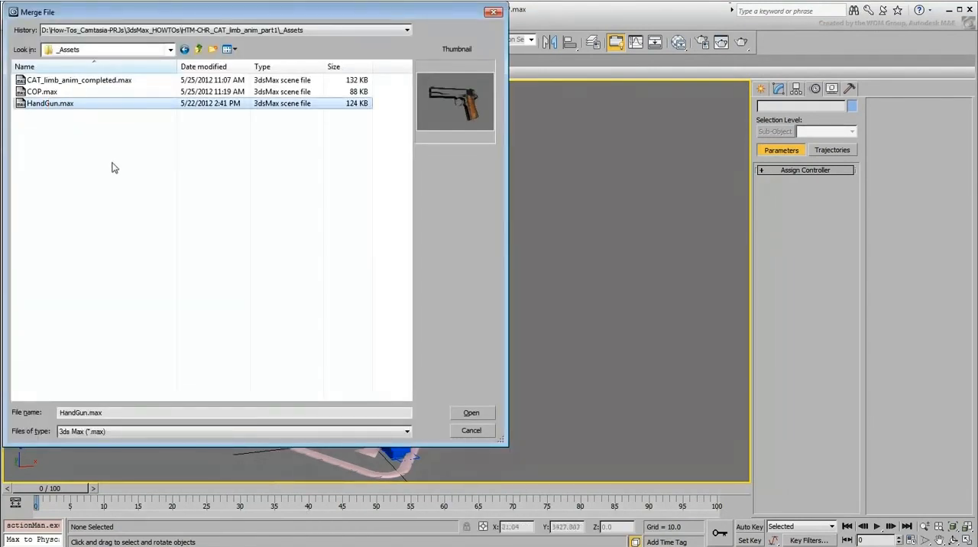
left_click(472, 414)
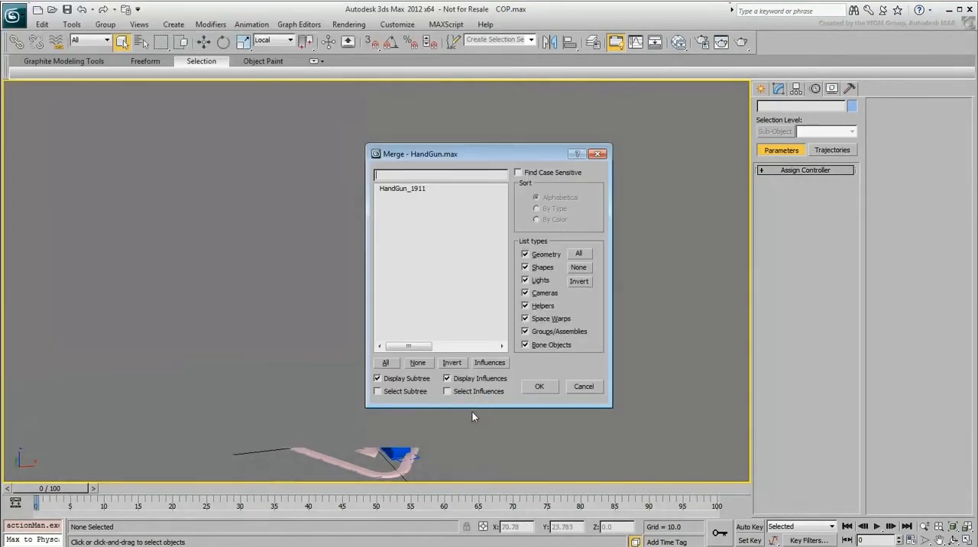
left_click(409, 189)
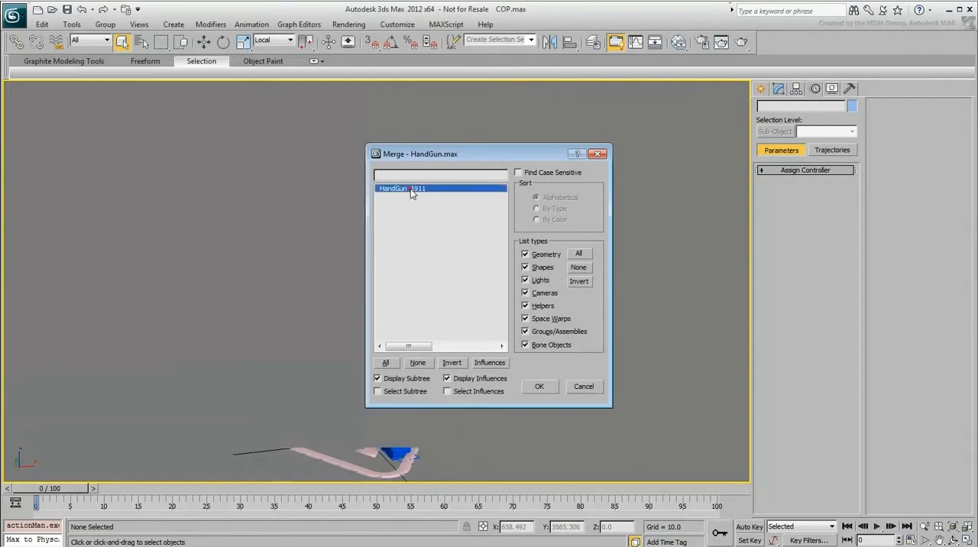
left_click(539, 386)
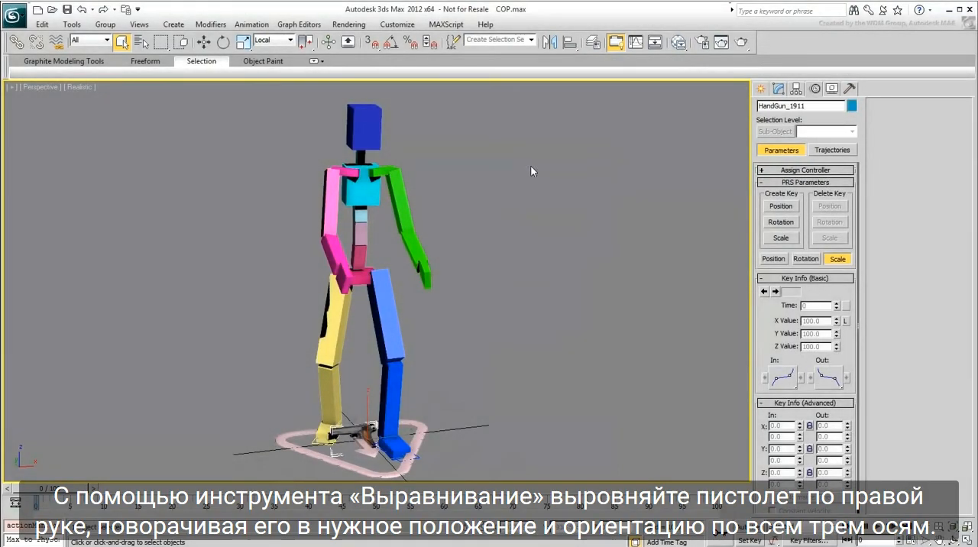
Step: Align the handgun to the right palm, pivot point to pivot point, in X, Y and Z position and all three orientation axes
left_click(572, 46)
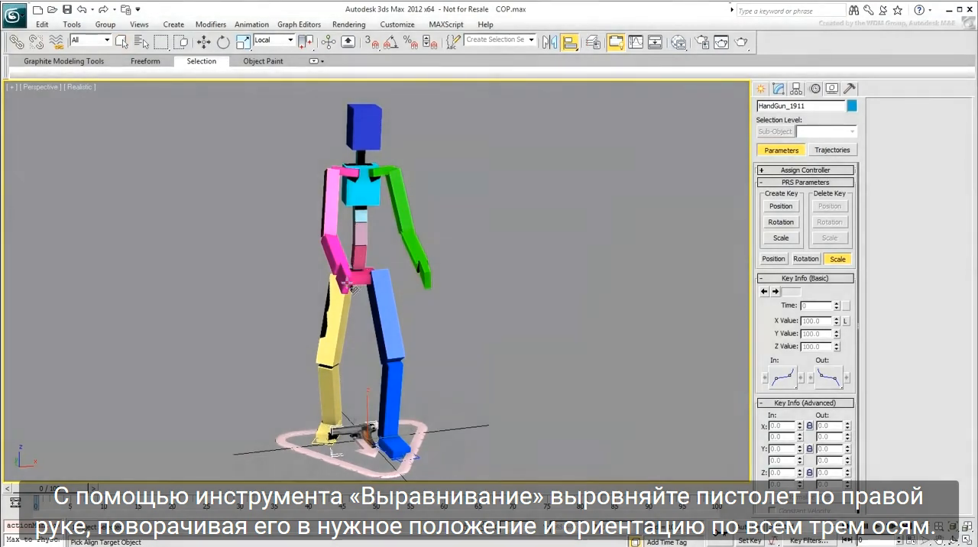
left_click(344, 281)
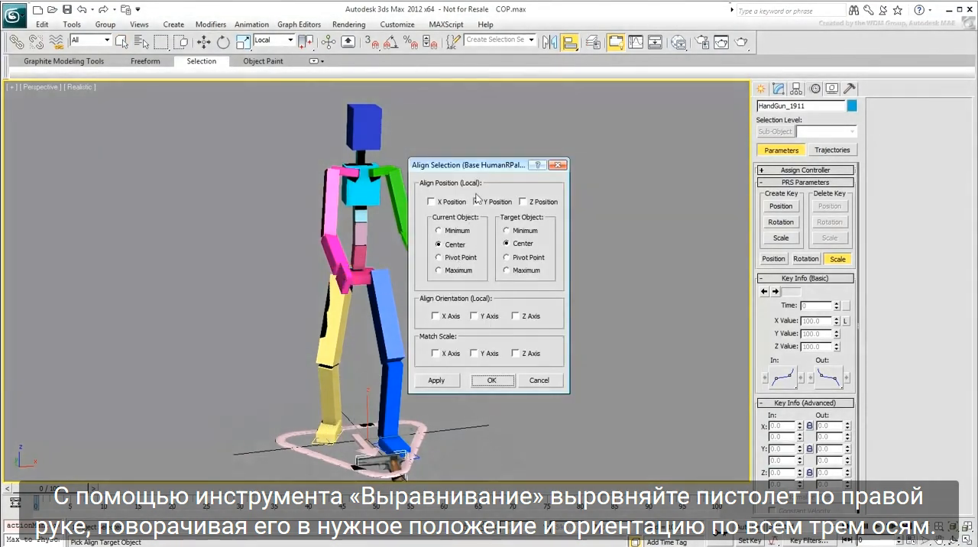
left_click(448, 203)
left_click(523, 202)
left_click(451, 258)
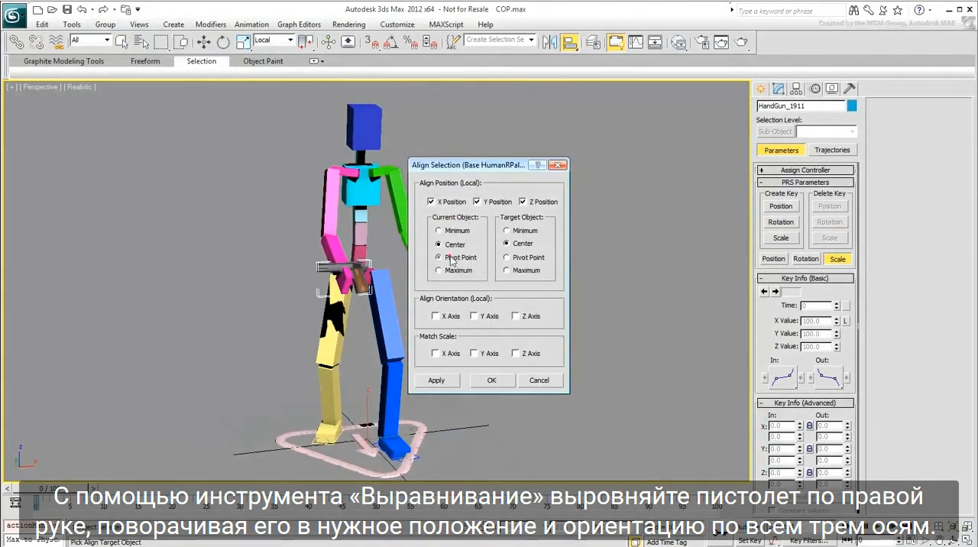
left_click(519, 258)
left_click(438, 316)
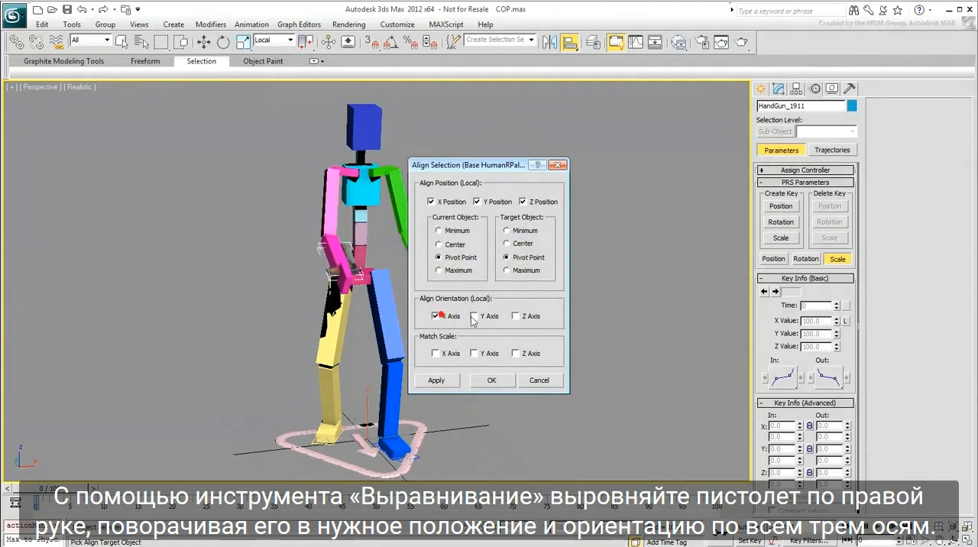
left_click(476, 316)
left_click(533, 319)
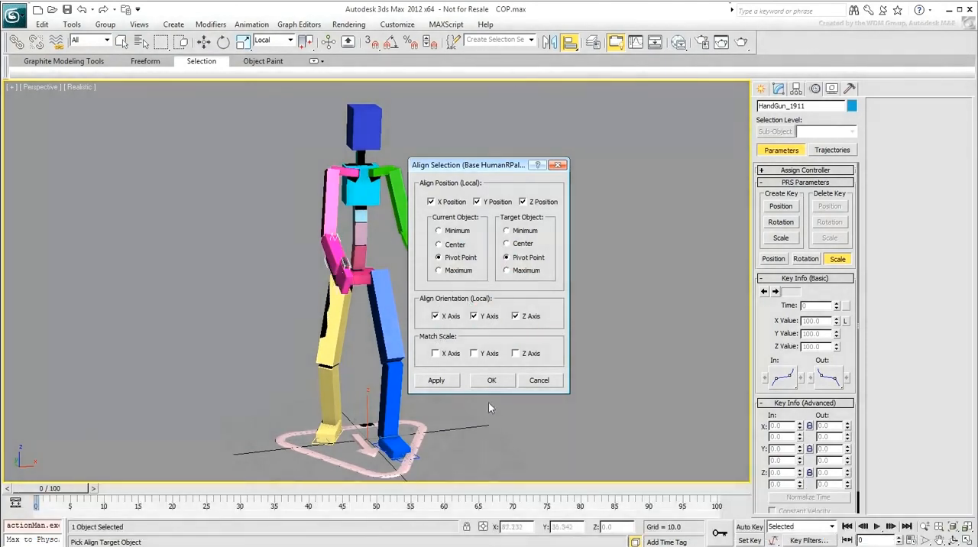
left_click(492, 380)
Step: Rotate the handgun 180 degrees about its local Y axis with angle snap on
middle_click_drag(333, 309, 354, 302, "alt")
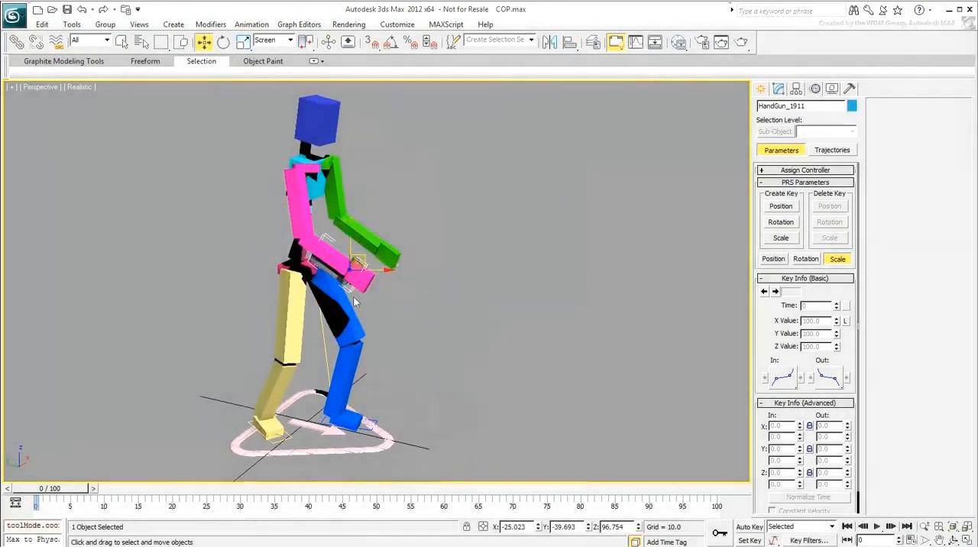
scroll(354, 302, "up", 5)
right_click(458, 302)
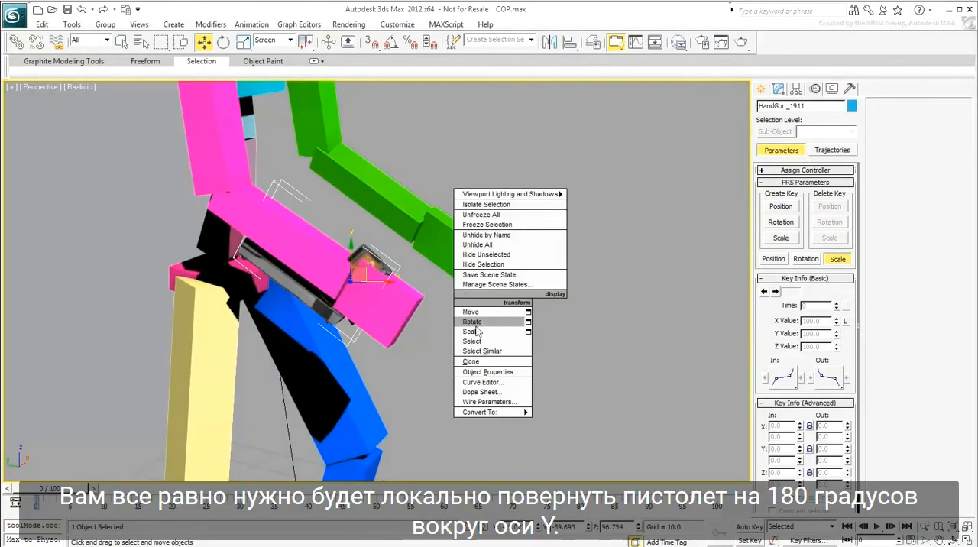
left_click(472, 322)
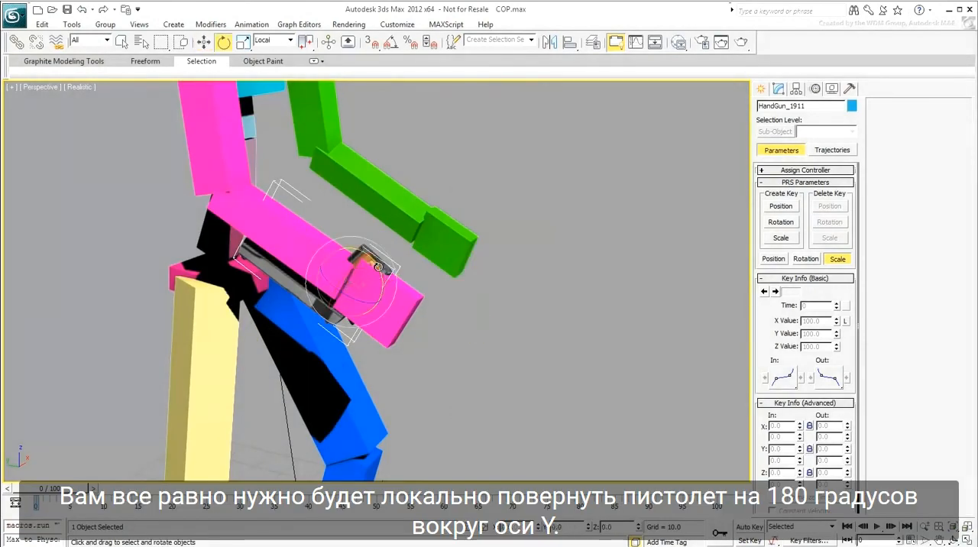
key("a")
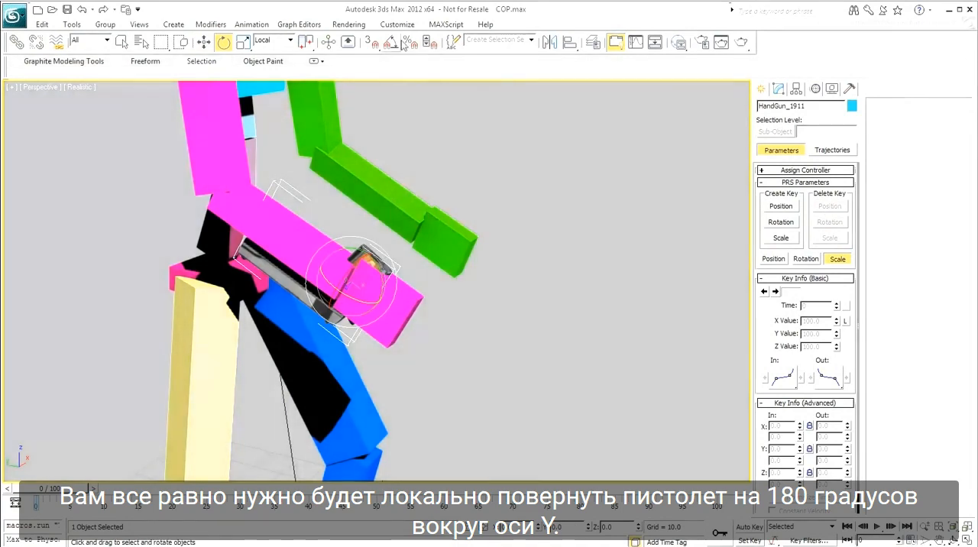
left_click_drag(375, 277, 367, 403)
Step: Move the handgun in local coordinates to fine-tune its position against the right palm
middle_click_drag(393, 367, 326, 362, "alt")
right_click(327, 361)
left_click(353, 358)
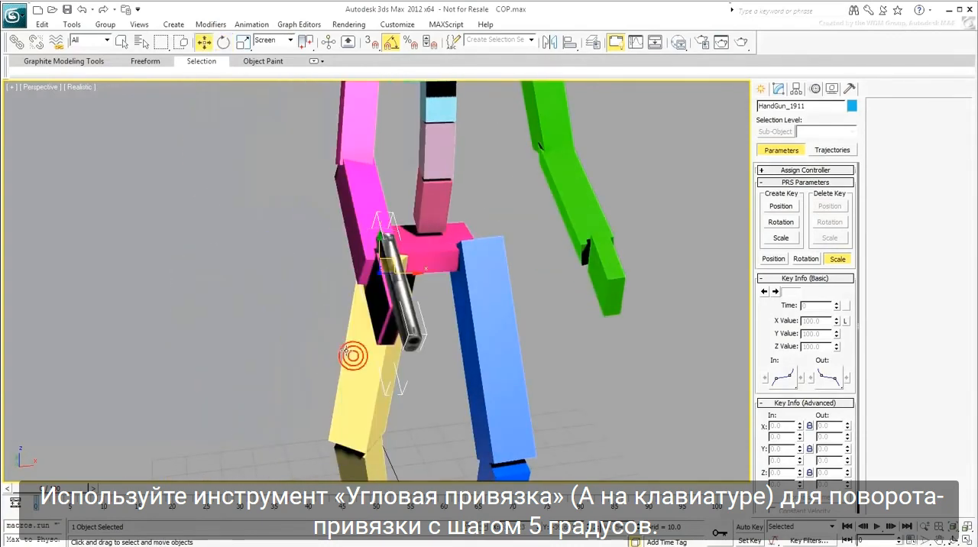
left_click(269, 40)
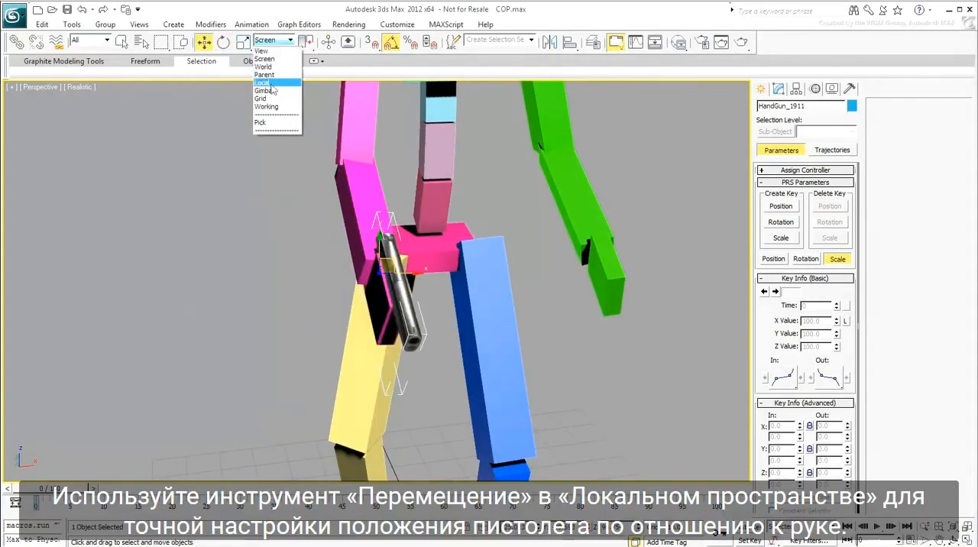
left_click(262, 82)
left_click_drag(352, 275, 363, 275)
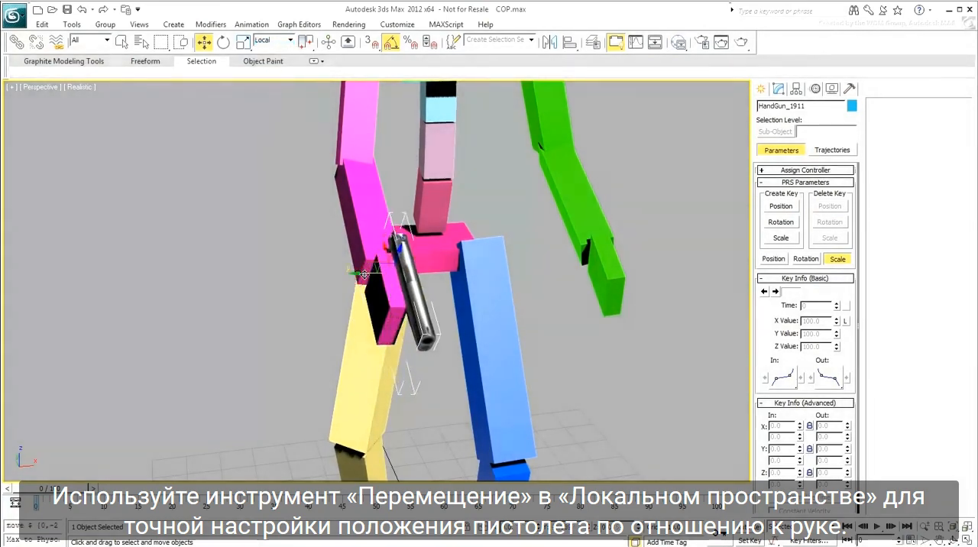
middle_click_drag(313, 311, 384, 310, "alt")
left_click_drag(360, 262, 390, 279)
middle_click_drag(390, 280, 480, 349, "alt")
scroll(478, 352, "down", 5)
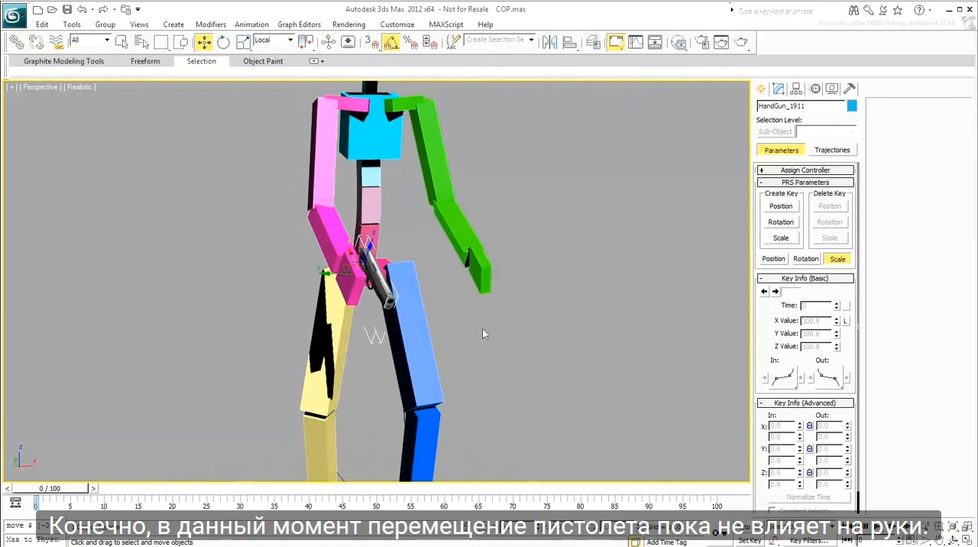
mouse_move(348, 272)
left_mouse_down()
mouse_move(354, 242)
mouse_move(344, 287)
mouse_move(348, 269)
left_mouse_up()
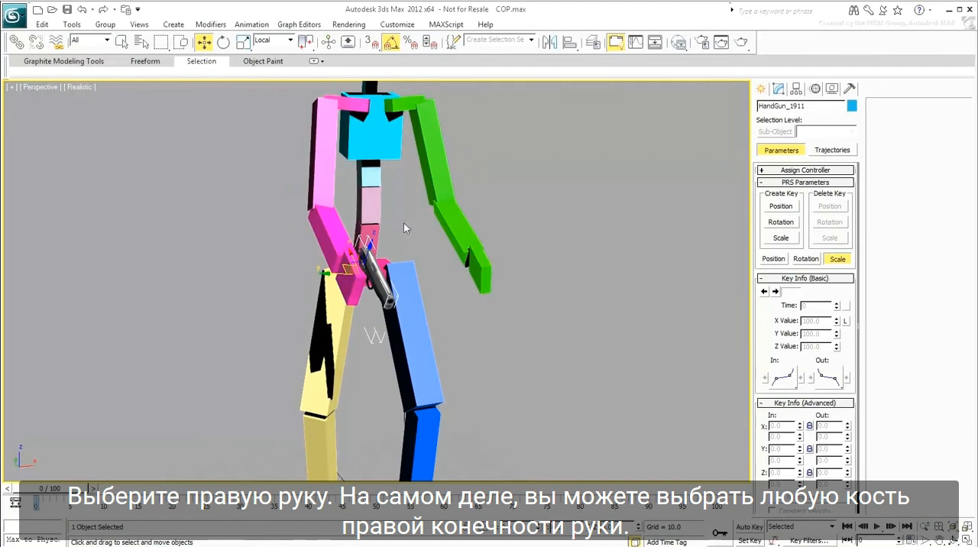
Step: Create an IK target for the right arm, select it, and move it to the palm
left_click(313, 174)
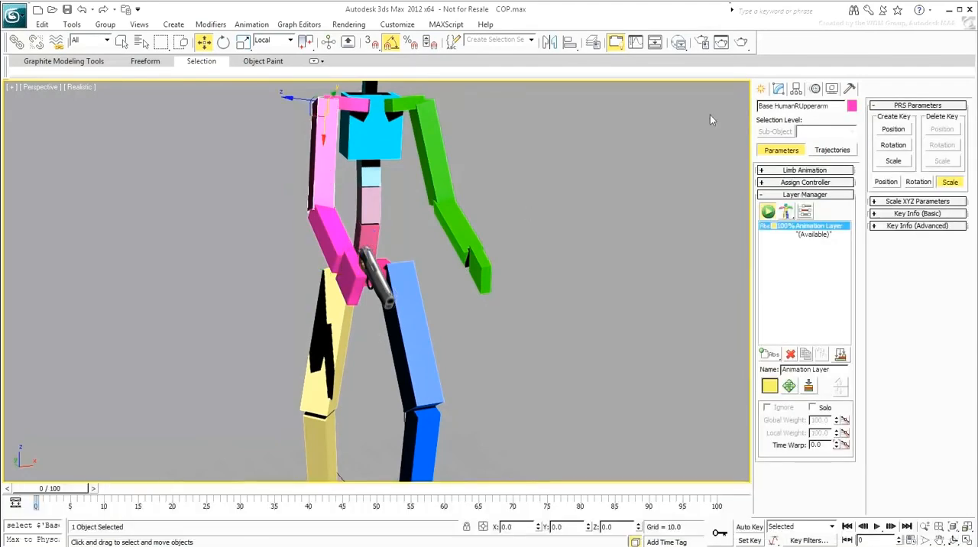
left_click(804, 171)
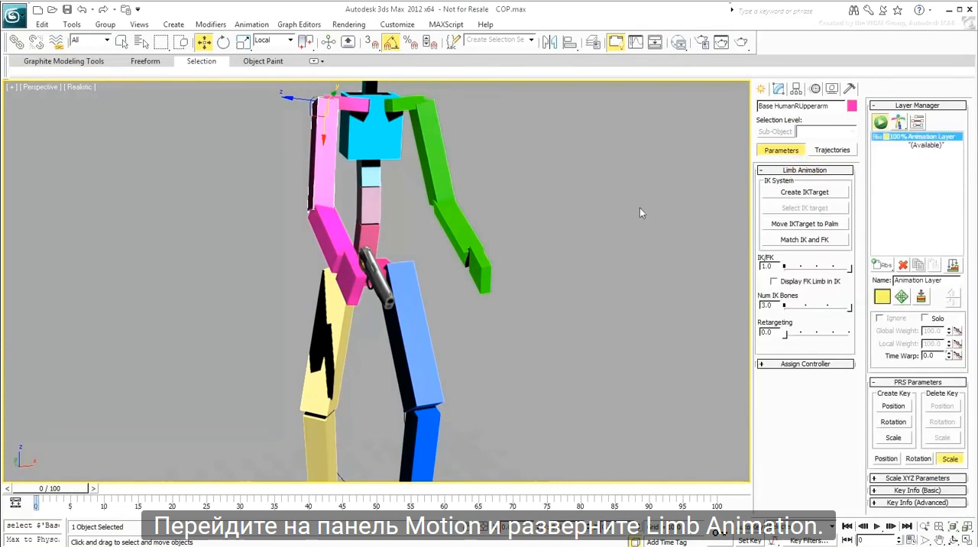
left_click(797, 193)
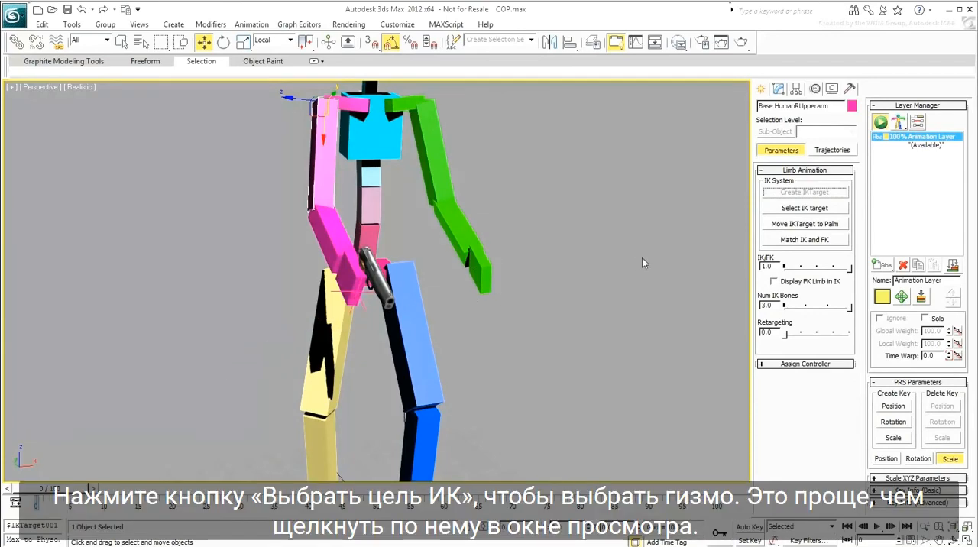
left_click(784, 210)
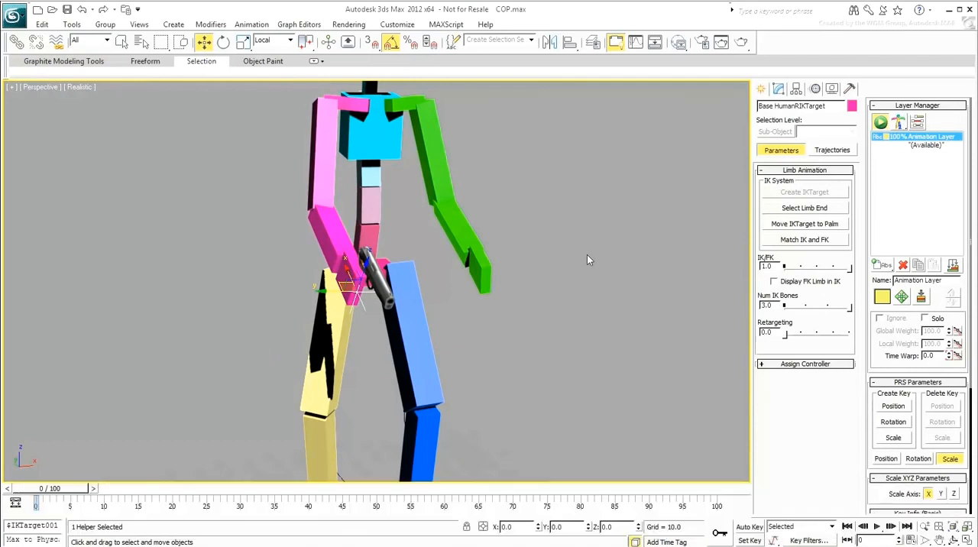
left_click(803, 224)
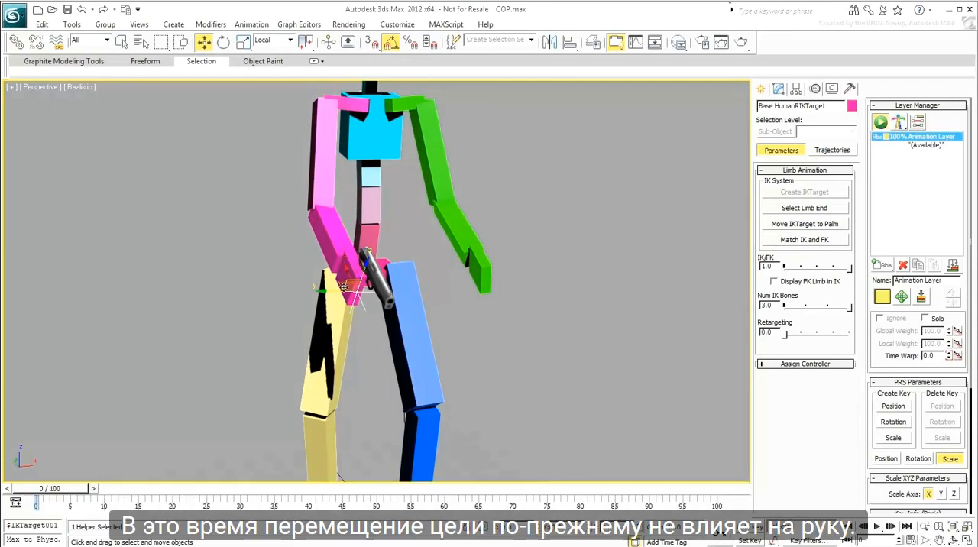
Step: Set the right arm's IK/FK value to 0.0 and test the arm by moving its IK target
mouse_move(345, 287)
left_mouse_down()
mouse_move(396, 288)
mouse_move(342, 301)
mouse_move(351, 287)
left_mouse_up()
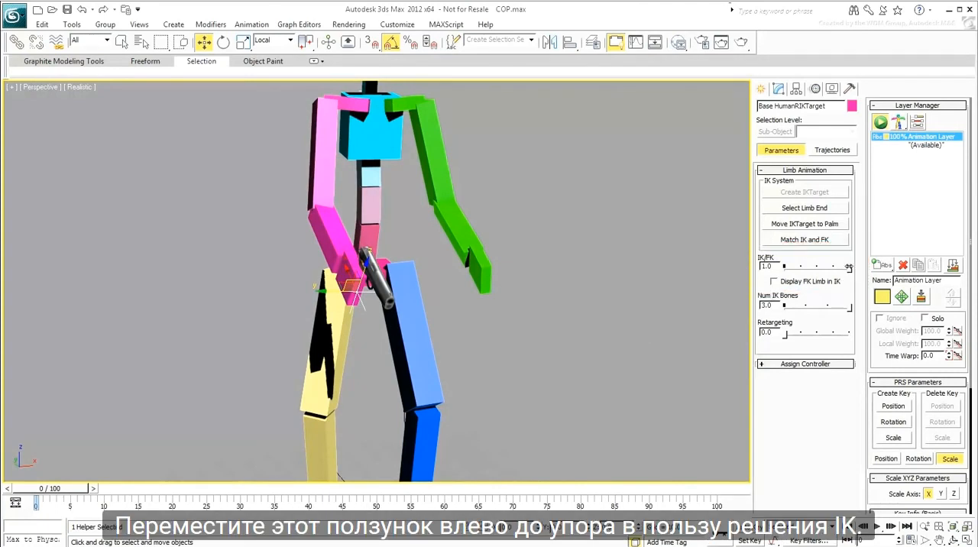
left_click_drag(849, 267, 785, 267)
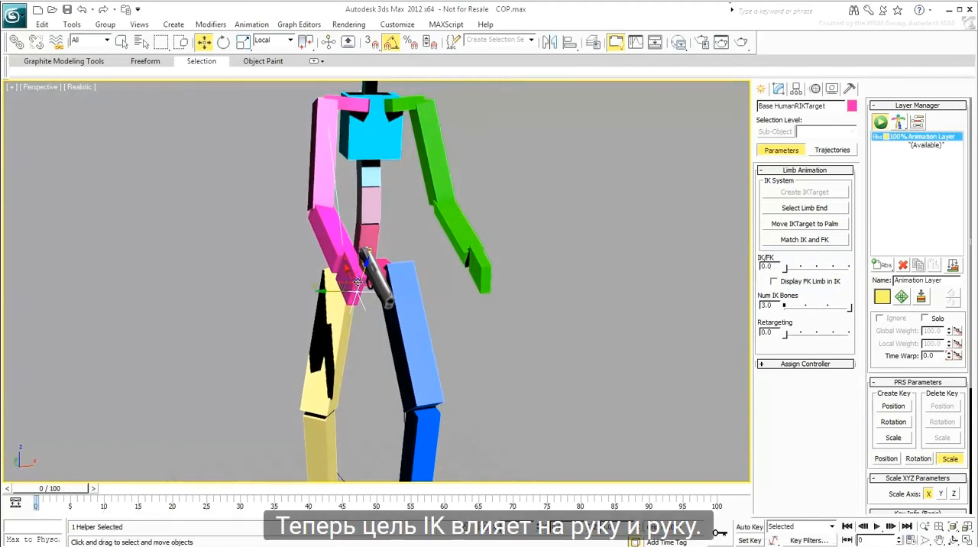
mouse_move(348, 284)
left_mouse_down()
mouse_move(352, 327)
mouse_move(398, 263)
mouse_move(349, 283)
left_mouse_up()
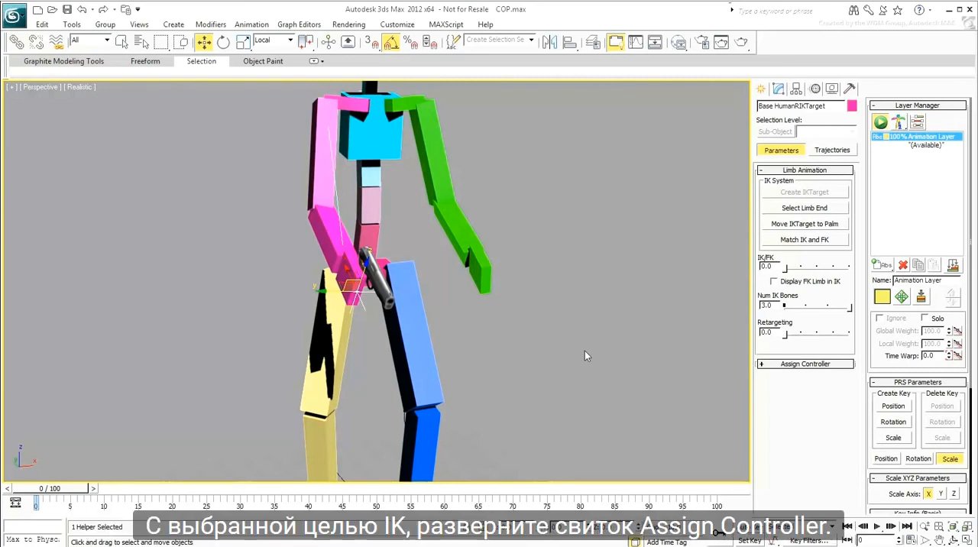
Step: Assign a Link Constraint to the Animation Layer track under LayerTrans of the right arm's IK target
left_click(789, 363)
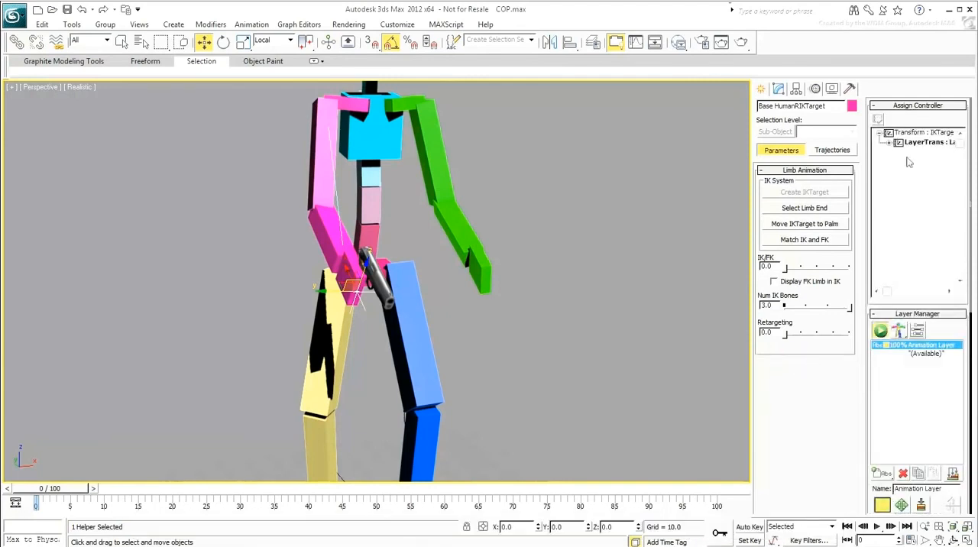
left_click(889, 143)
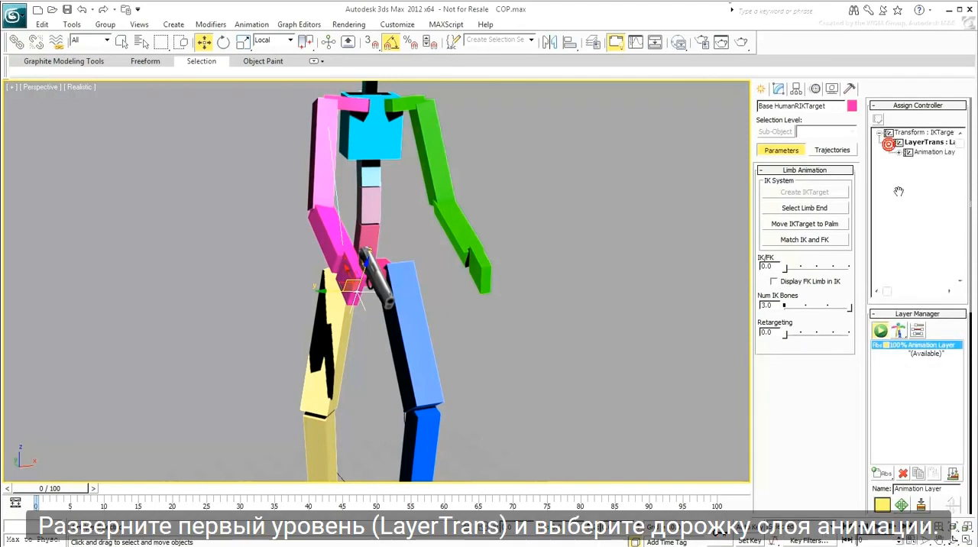
left_click(887, 291)
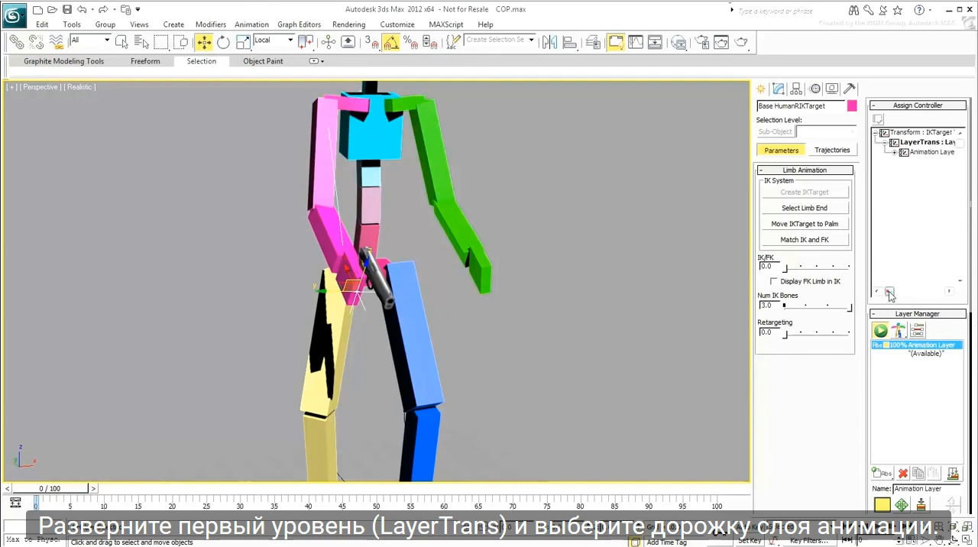
left_click(909, 153)
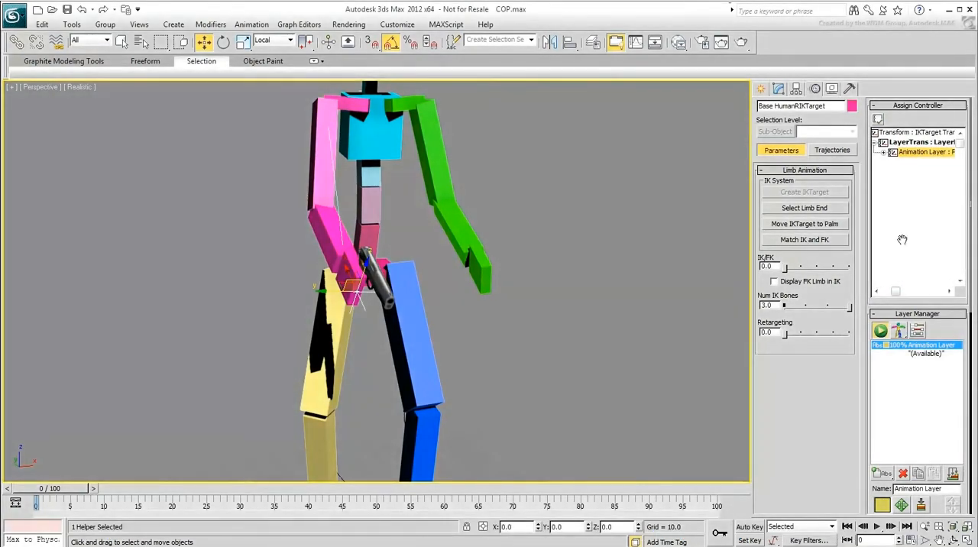
left_click(878, 122)
left_click(457, 211)
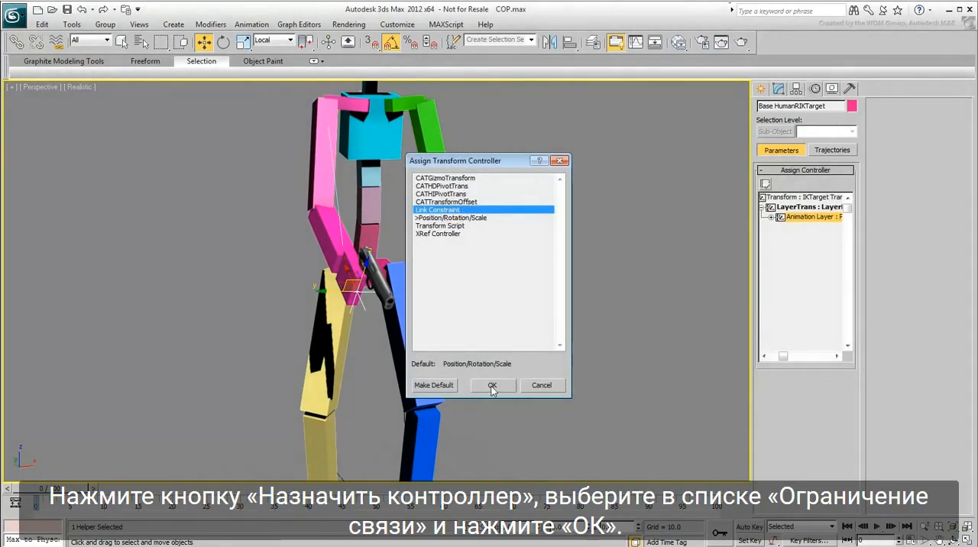
left_click(492, 386)
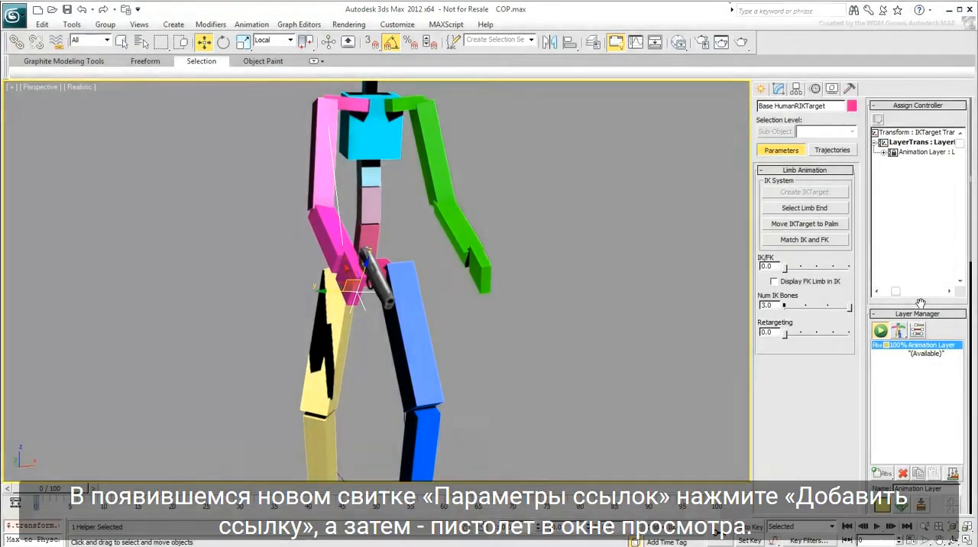
left_click_drag(921, 312, 940, 56)
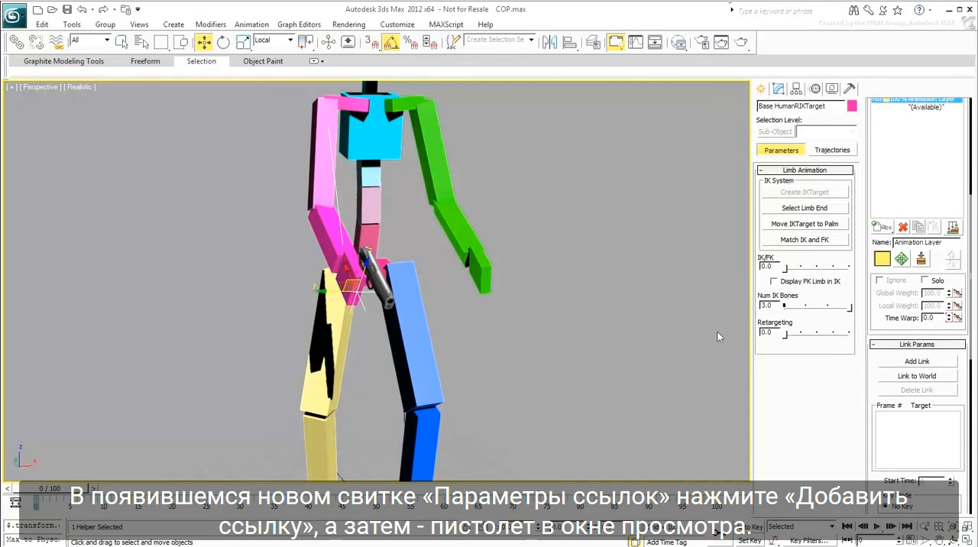
Step: Add the handgun as the link target of the right arm's IK target at frame 0
left_click(910, 364)
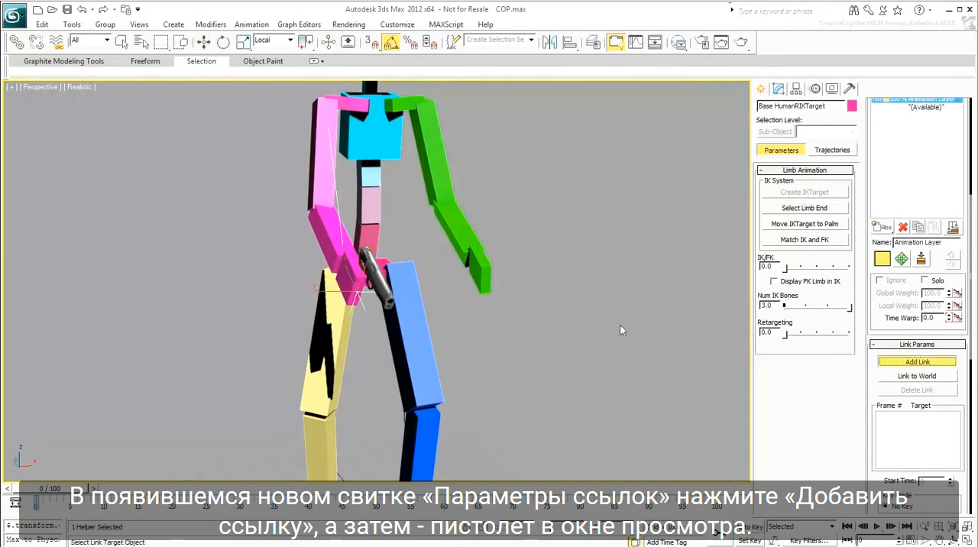
left_click(382, 289)
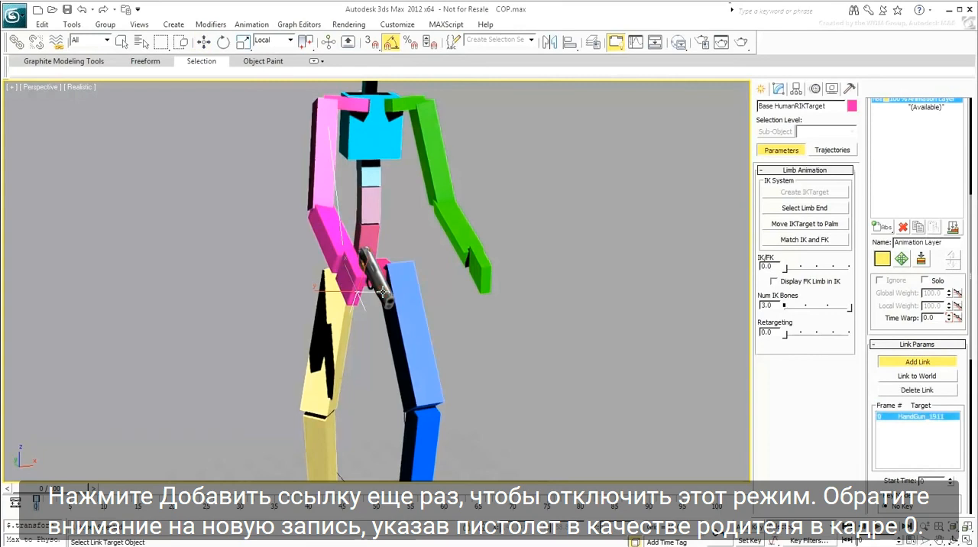
left_click(916, 363)
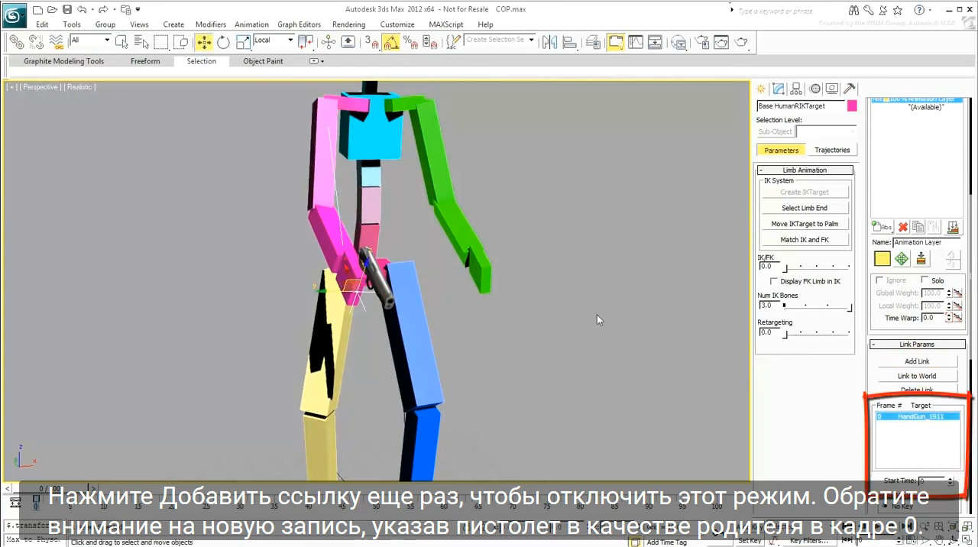
Step: Select the handgun, then move and rotate it in local coordinates to reposition the linked right arm
left_click(378, 291)
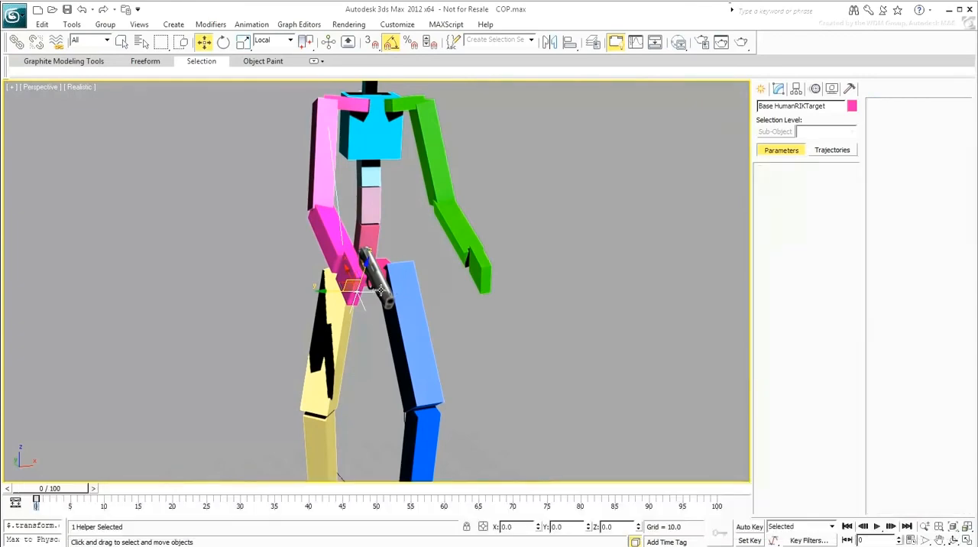
mouse_move(366, 267)
left_mouse_down()
mouse_move(345, 210)
mouse_move(281, 298)
mouse_move(350, 283)
mouse_move(352, 269)
left_mouse_up()
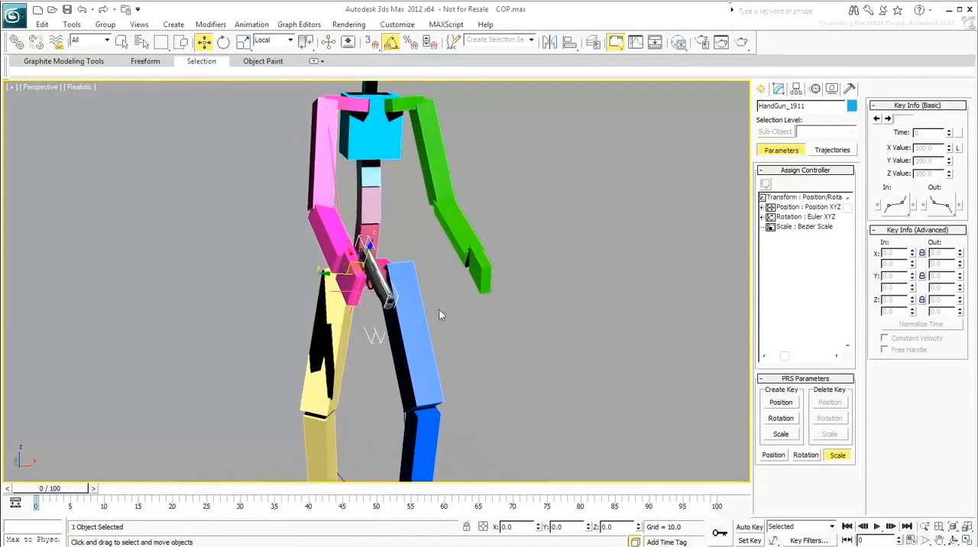
middle_click_drag(437, 310, 395, 299, "alt")
right_click(385, 289)
left_click(402, 309)
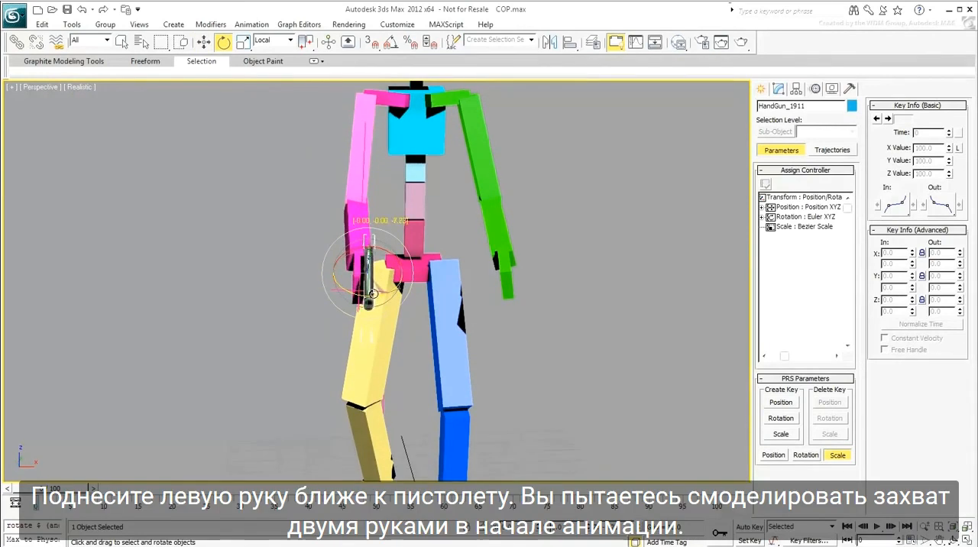
Step: Move the left palm close to the handgun using the Screen coordinate system
left_click(505, 275)
right_click(503, 276)
left_click(521, 289)
left_click(272, 42)
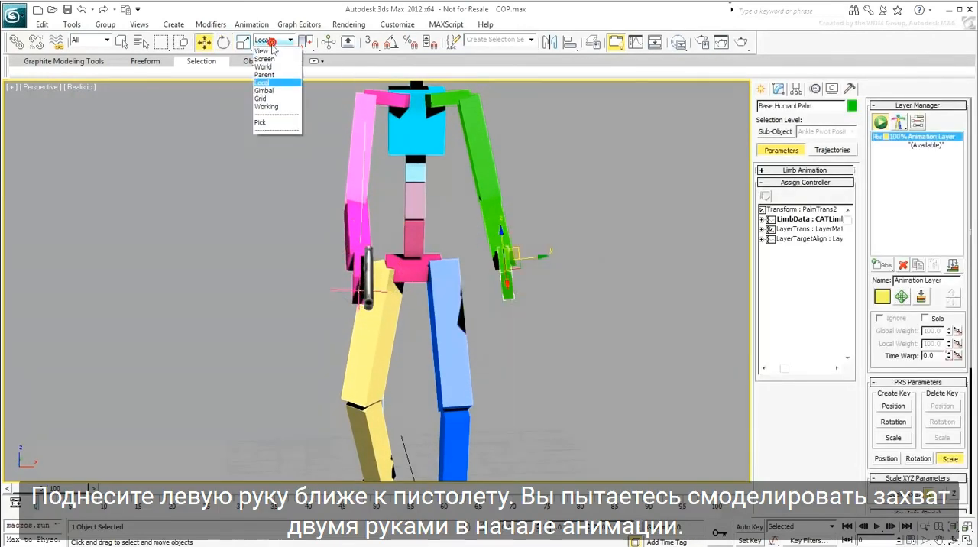
left_click(267, 58)
middle_click_drag(489, 288, 483, 280, "alt")
left_click_drag(500, 267, 405, 273)
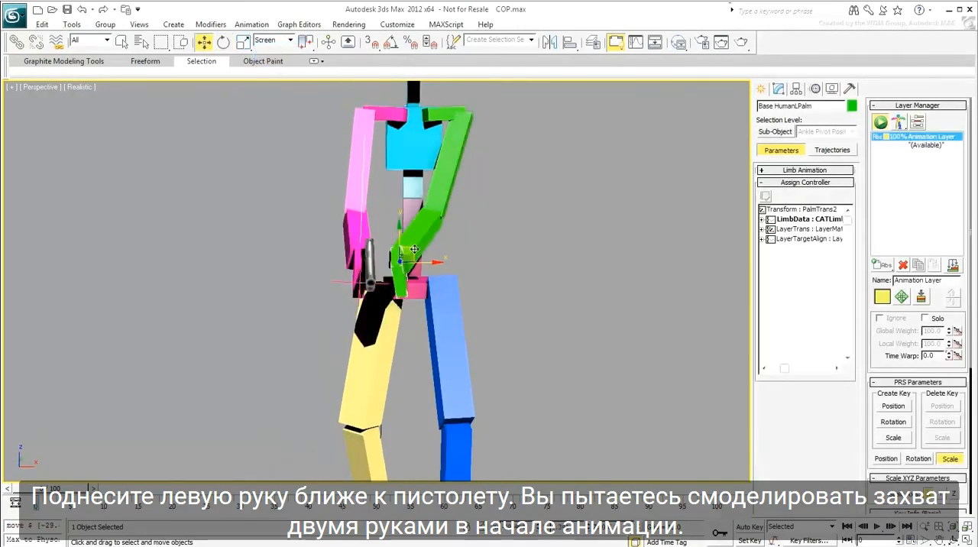
Step: Move the handgun nearer to the left hand and rotate the left palm to line up with the grip
left_click(380, 265)
middle_click_drag(380, 268, 411, 280, "alt")
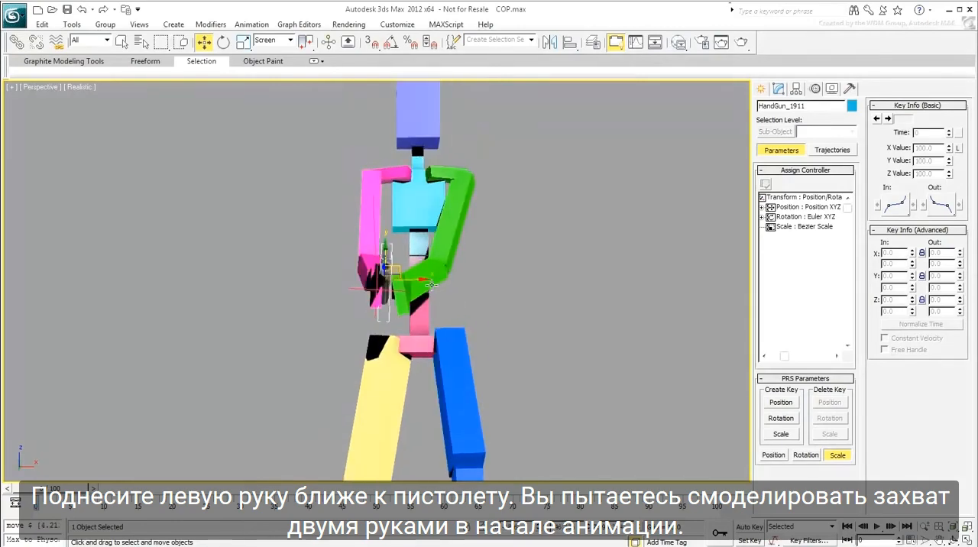
right_click(411, 280)
left_click(432, 290)
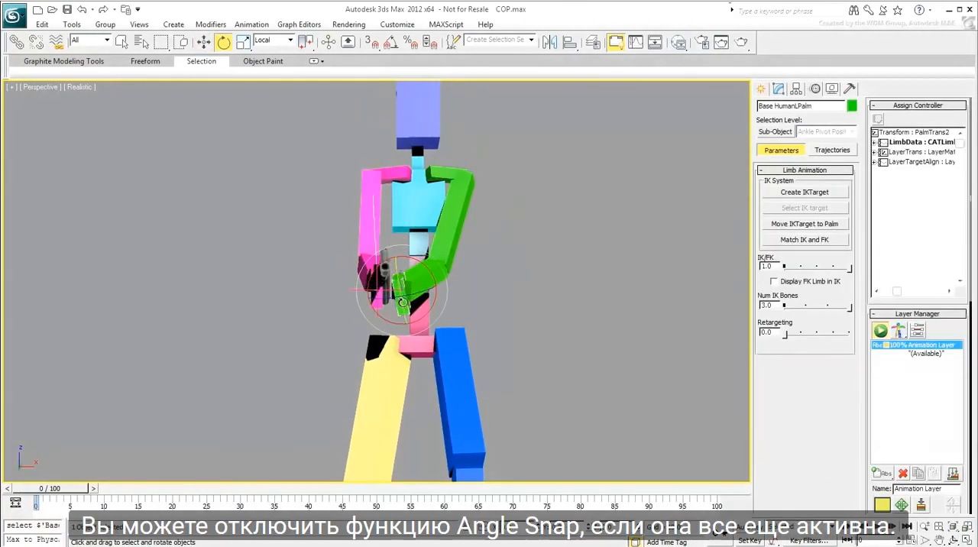
left_click(422, 279)
left_click_drag(425, 282, 430, 285)
middle_click_drag(431, 286, 323, 343, "alt")
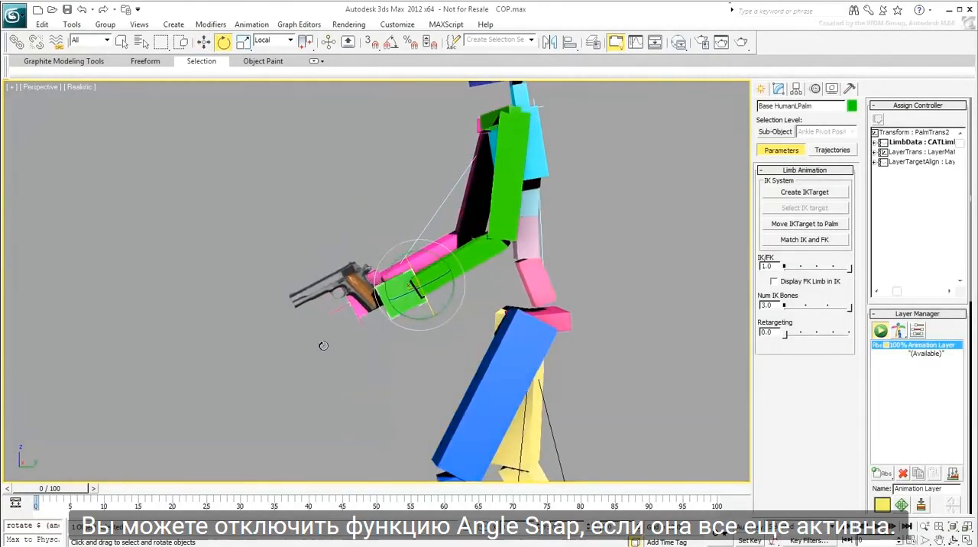
Step: Move the left palm in Screen coordinates until it rests against the handgun's grip
right_click(387, 309)
left_click(404, 318)
left_click_drag(431, 270, 411, 267)
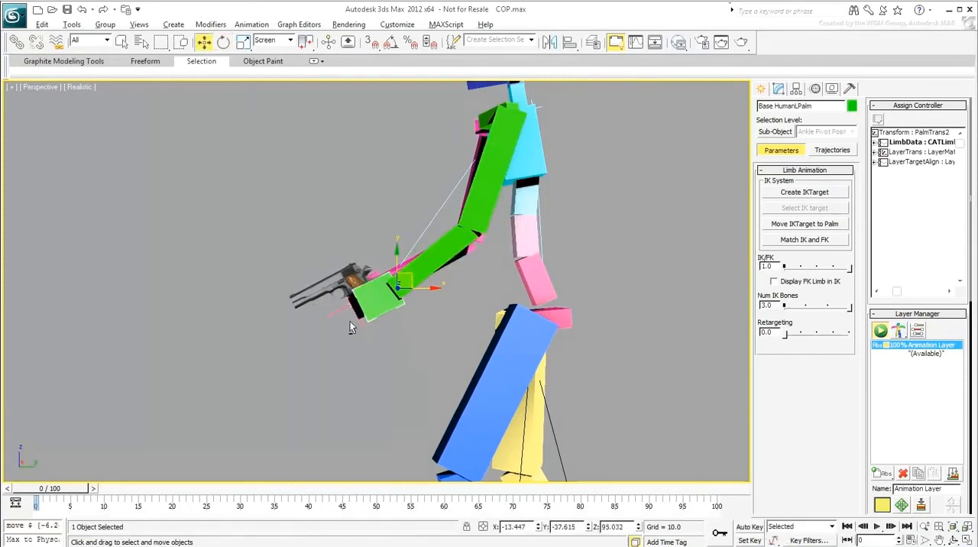
middle_click_drag(402, 281, 459, 286, "alt")
left_click_drag(407, 287, 409, 286)
middle_click_drag(409, 287, 530, 339, "alt")
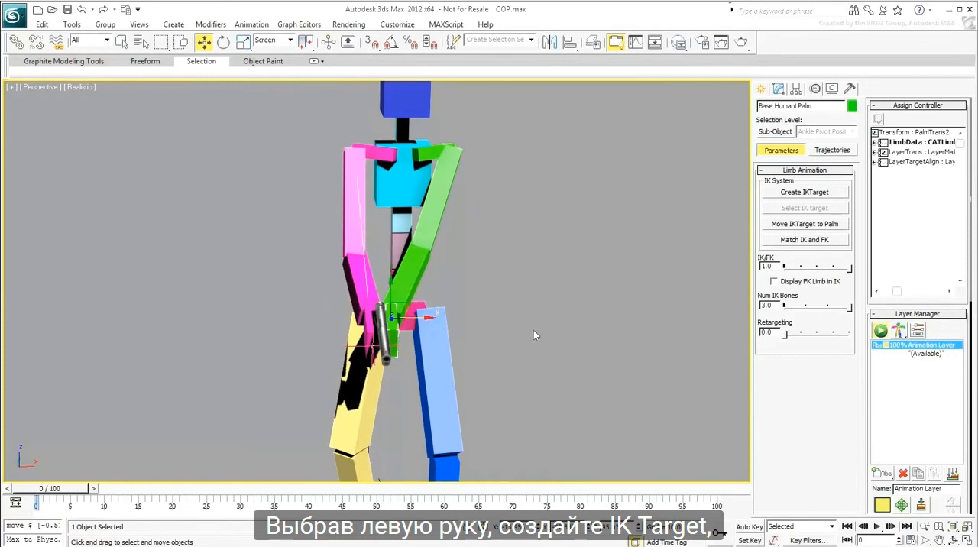
Step: Create the left arm's IK target, select it, move it to the palm, and set IK/FK to 0.0
left_click(799, 193)
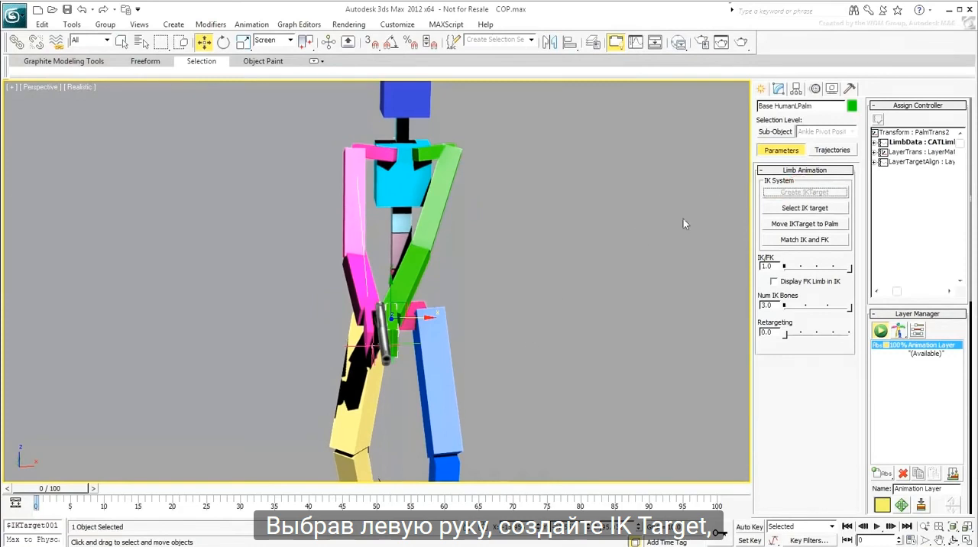
left_click(795, 209)
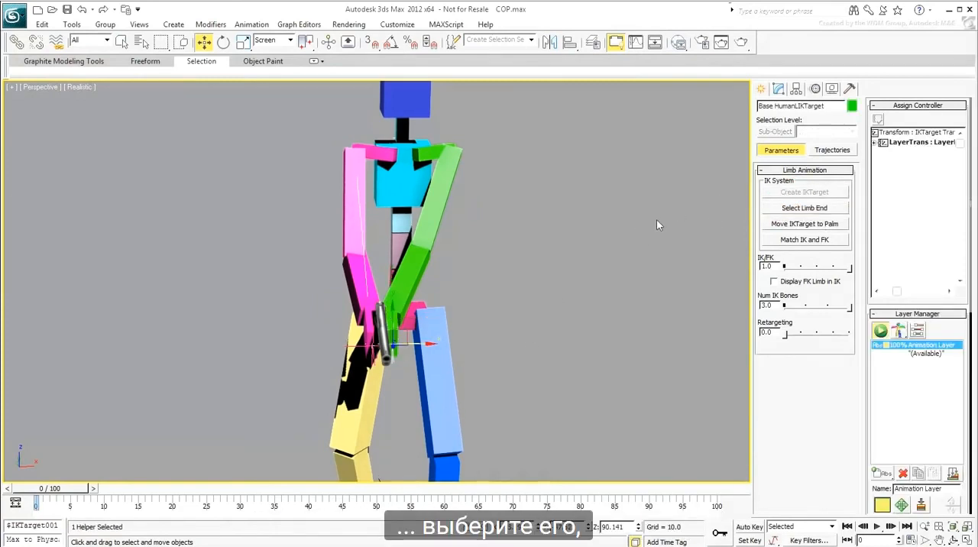
left_click(801, 224)
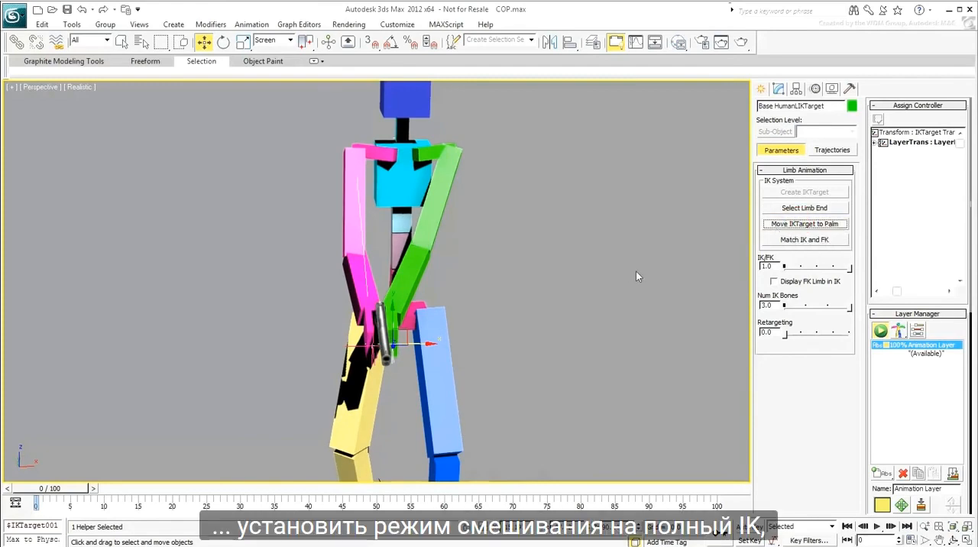
left_click_drag(849, 268, 846, 268)
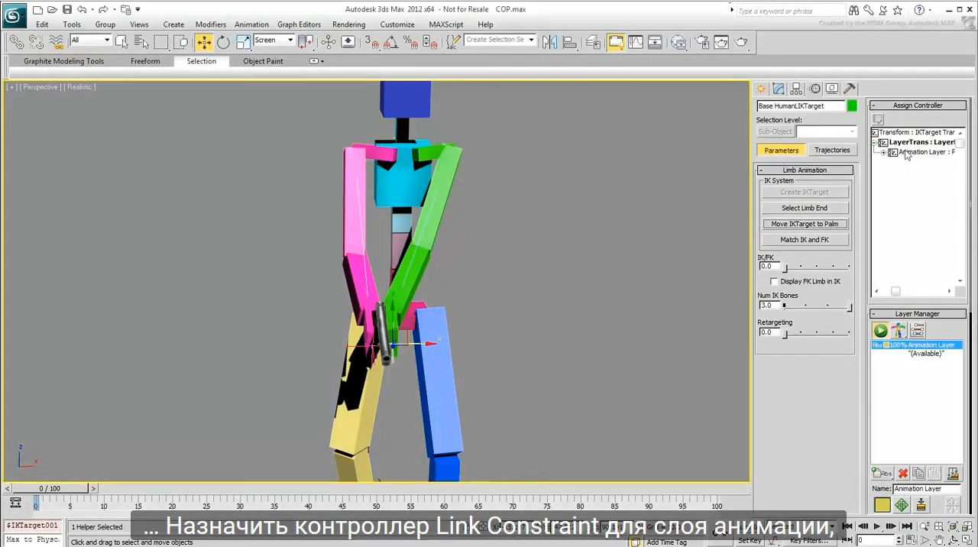
Step: Assign a Link Constraint to the Animation Layer track under LayerTrans of the left arm's IK target
left_click(905, 153)
left_click(878, 121)
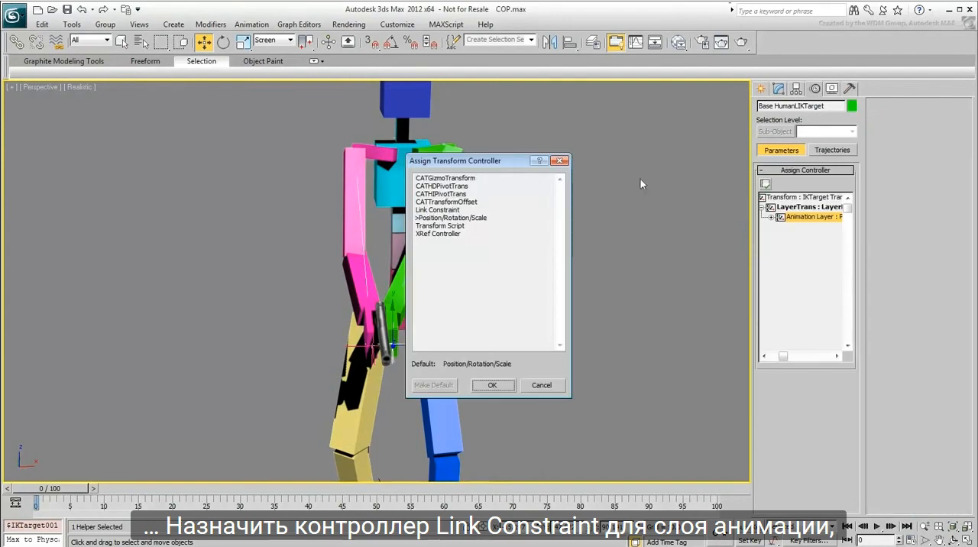
left_click(449, 210)
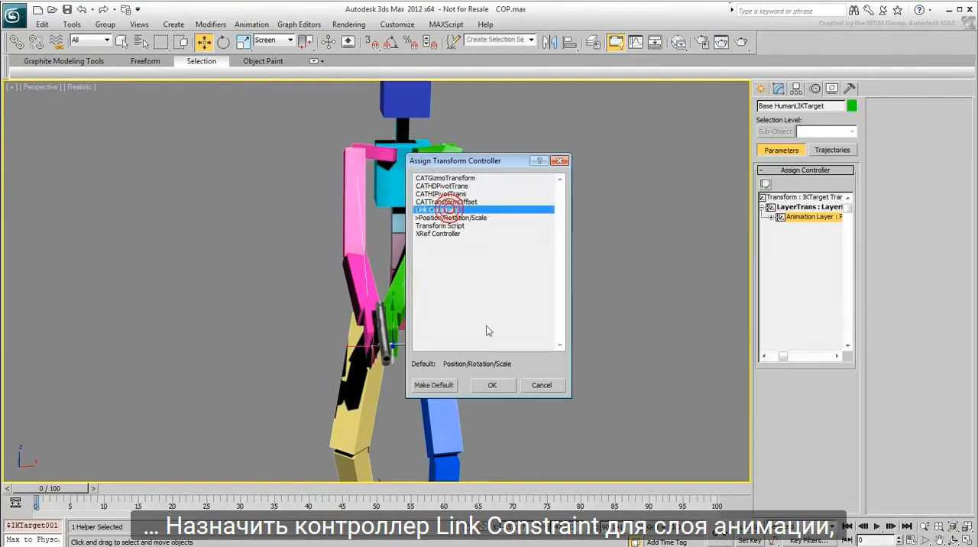
left_click(493, 385)
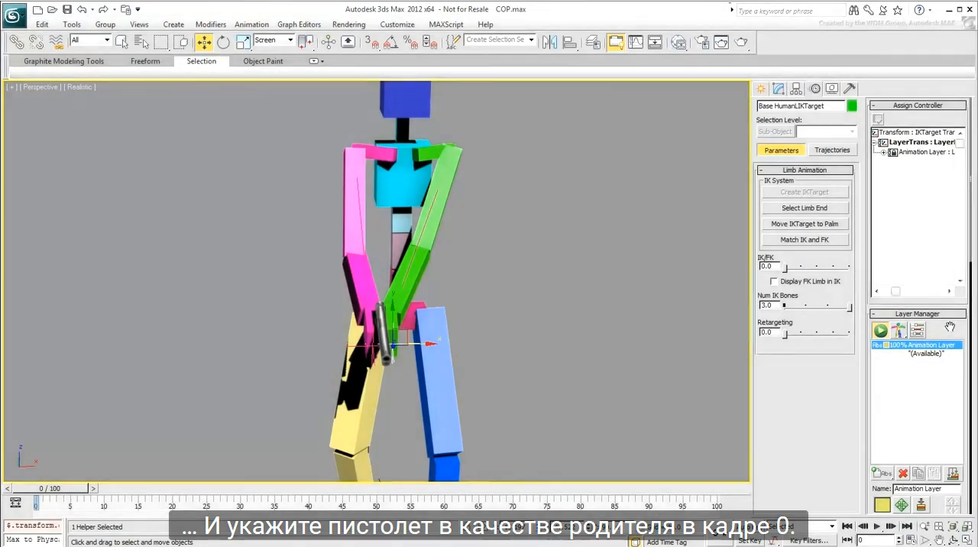
Step: Add the handgun as the link target of the left arm's IK target at frame 0
left_click_drag(941, 331, 941, 77)
left_click(918, 354)
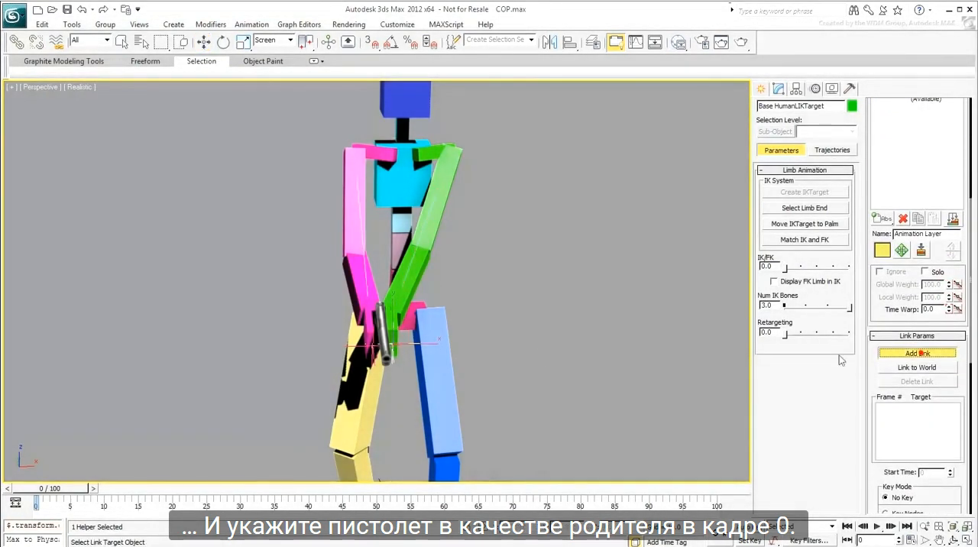
left_click(383, 352)
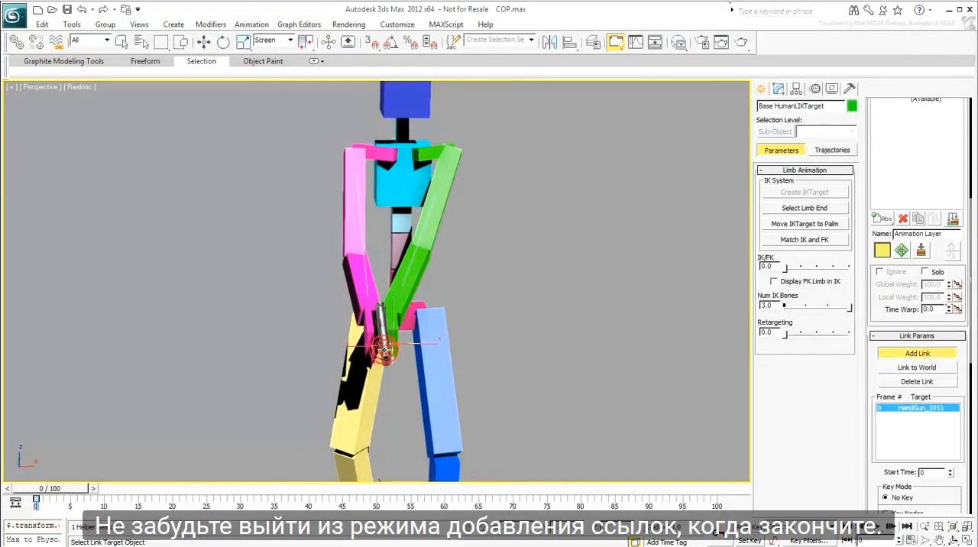
left_click(931, 355)
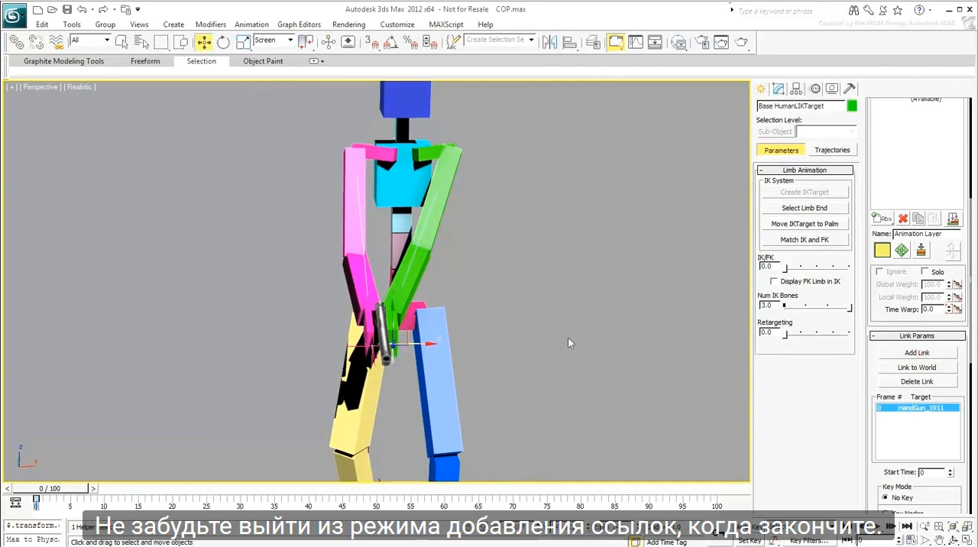
Step: Select the handgun and rotate it to test its effect on both linked arms
left_click(384, 353)
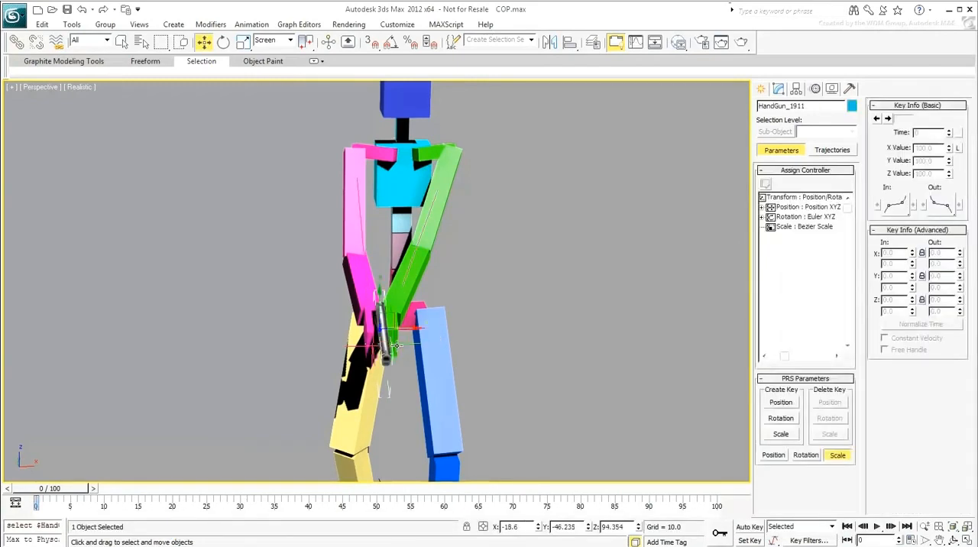
right_click(419, 362)
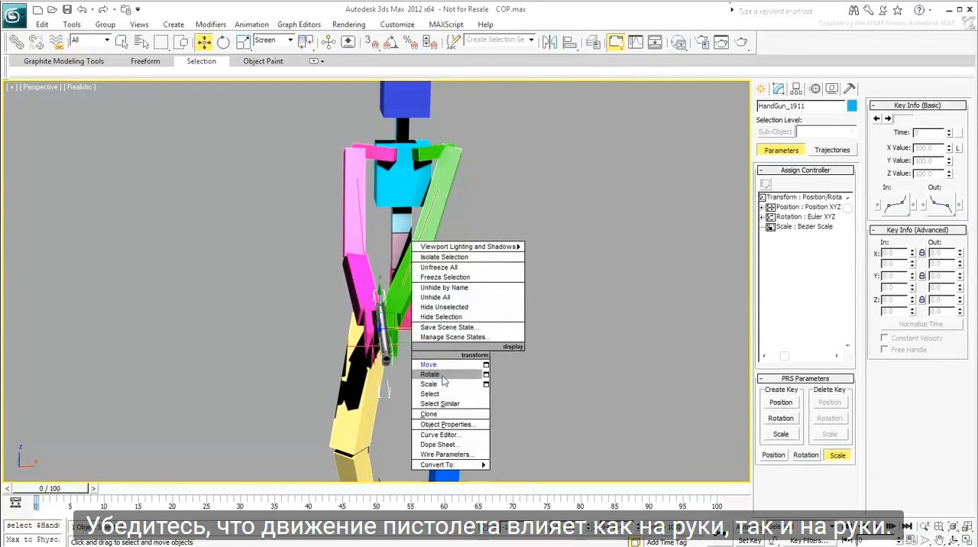
left_click(425, 374)
left_click_drag(399, 351, 394, 351)
mouse_move(462, 370)
middle_mouse_down("alt")
mouse_move(456, 378)
mouse_move(509, 344)
mouse_move(516, 284)
middle_mouse_up("alt")
Step: Rotate the left and right upper arms slightly to refine the two-handed grip pose
middle_click_drag(479, 148, 479, 210)
left_click(448, 210)
left_click_drag(477, 135, 483, 139)
left_click(363, 188)
left_click_drag(383, 139, 387, 140)
Step: Move the handgun toward the body's centre and rotate it to refine the two-handed pose
scroll(475, 295, "down", 6)
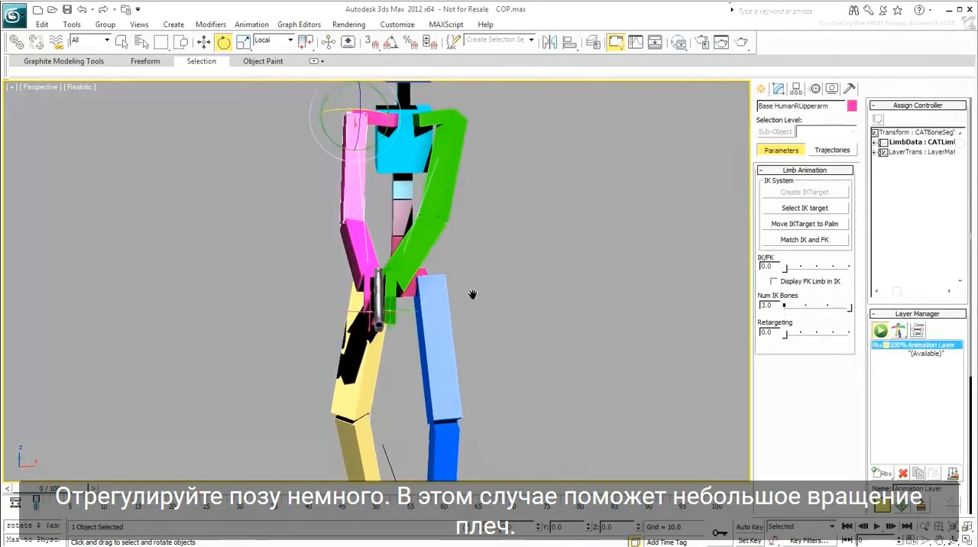
middle_click_drag(454, 282, 420, 279, "alt")
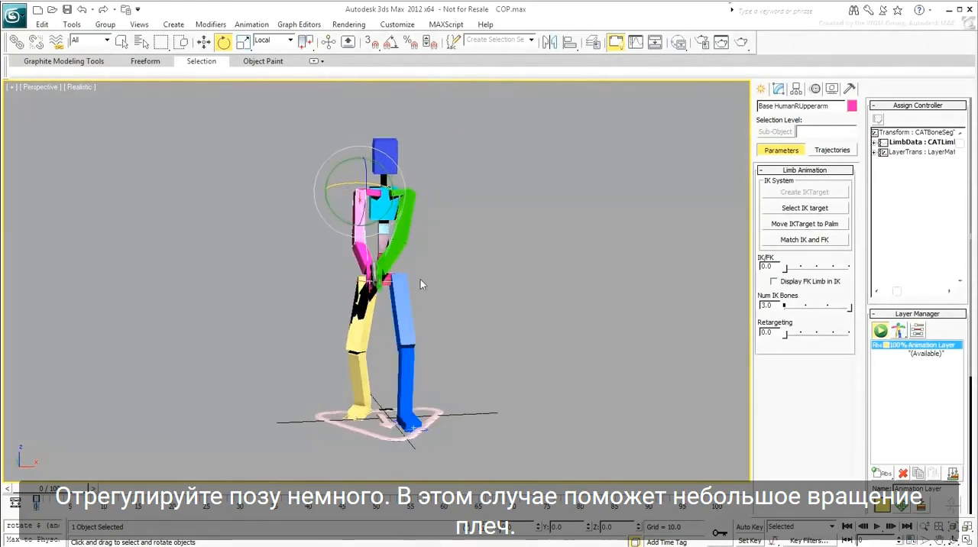
left_click(386, 266)
key("w")
left_click_drag(391, 258, 395, 263)
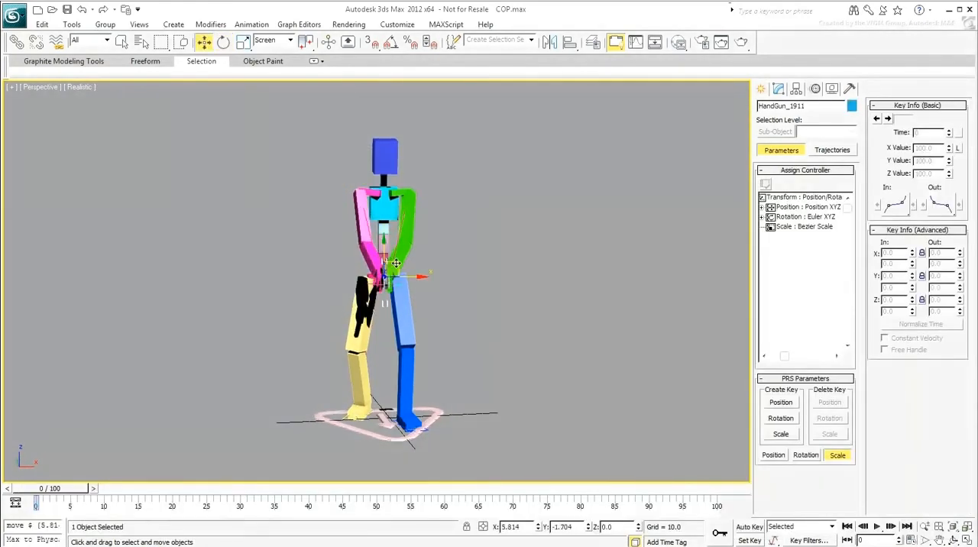
middle_click_drag(395, 263, 375, 285, "alt")
scroll(375, 285, "up", 3)
key("e")
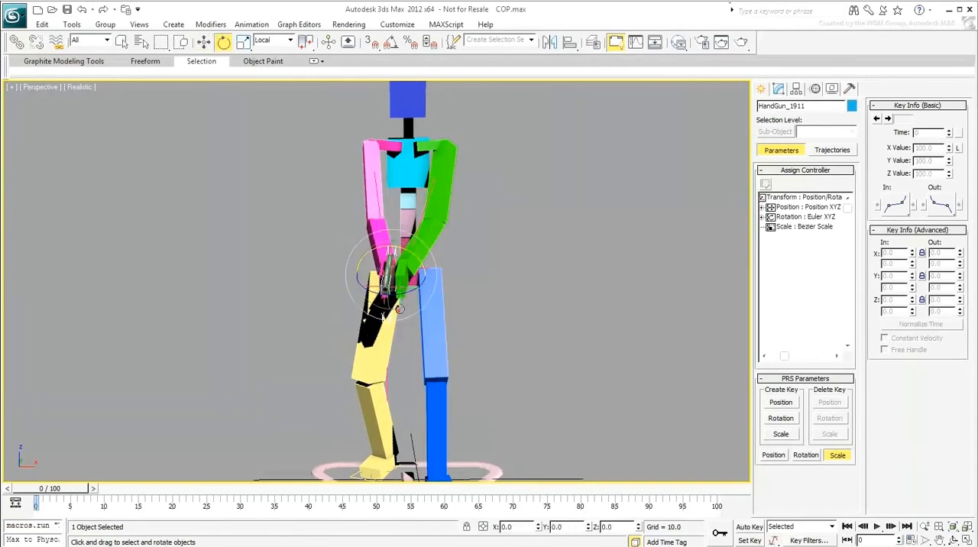
left_click_drag(404, 283, 393, 289)
middle_click_drag(394, 289, 482, 307, "alt")
Step: Clear the selection and save the scene file
middle_click_drag(412, 294, 585, 301, "alt")
left_click(581, 302)
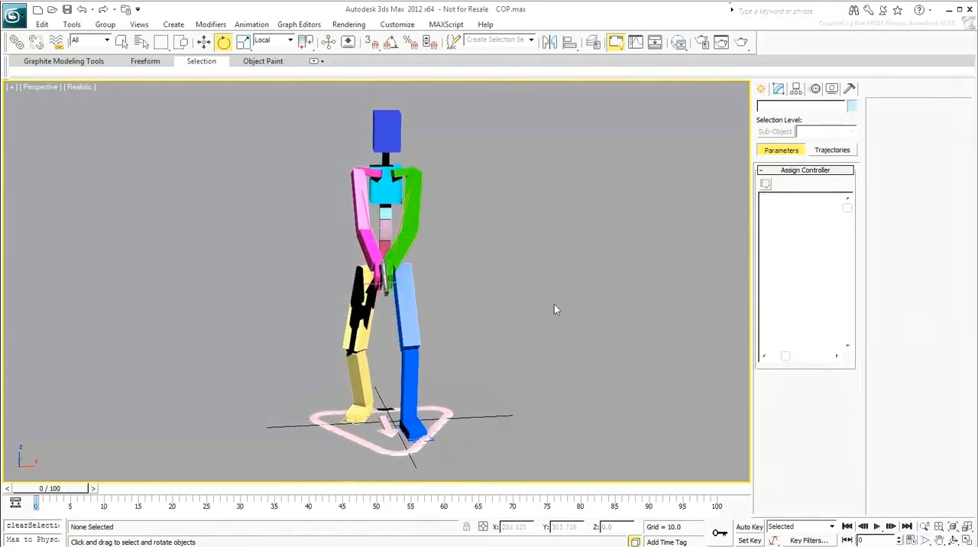
left_click(67, 10)
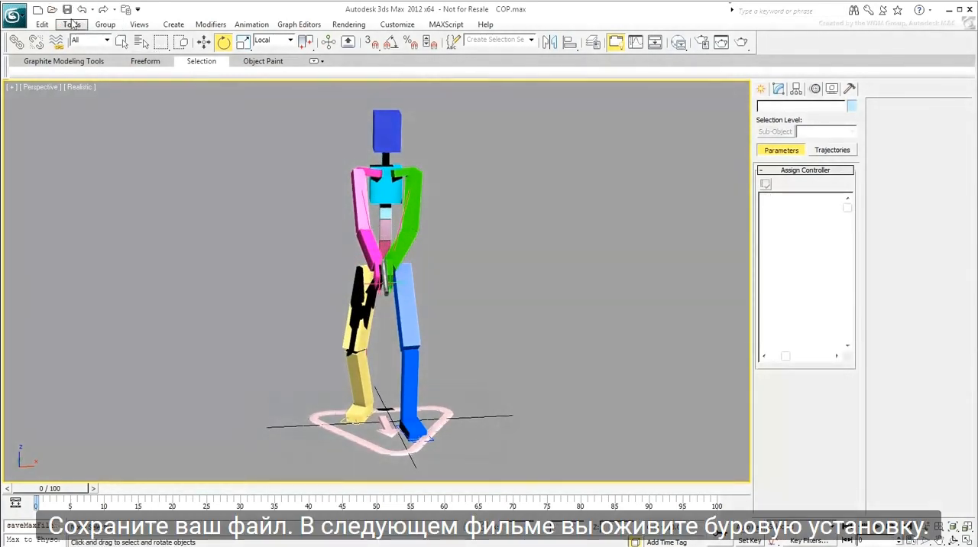